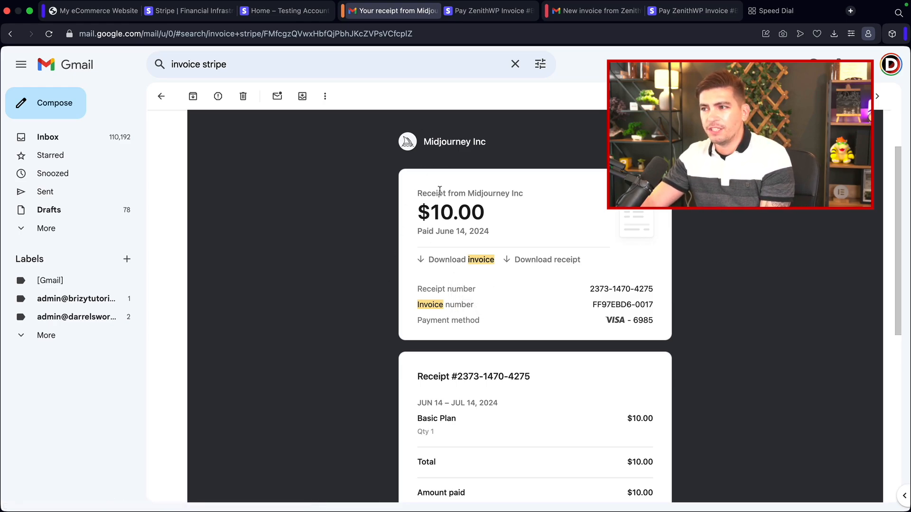
Step: Open and examine an example Stripe receipt email from the invoice search results
click(161, 96)
click(277, 167)
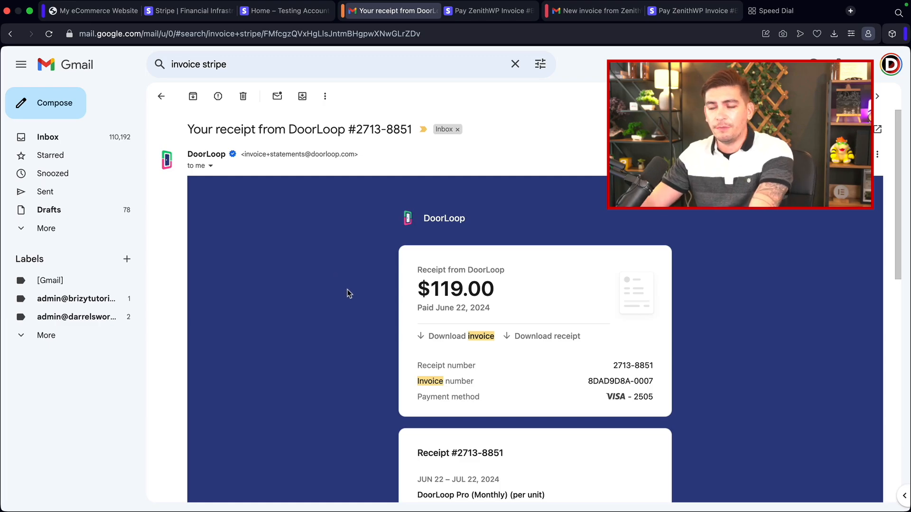
scroll(347, 290, down, 1)
scroll(348, 292, down, 3)
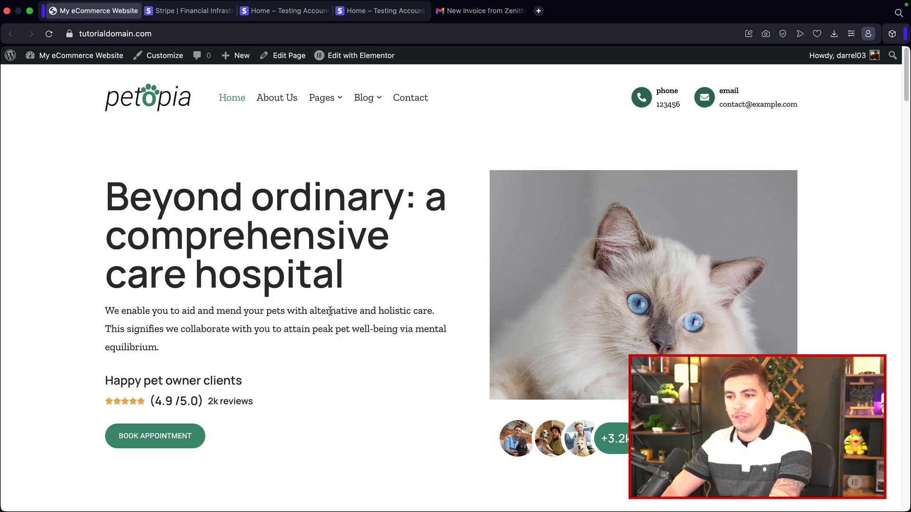
Step: Open Stripe's website and go to the account registration page
click(194, 11)
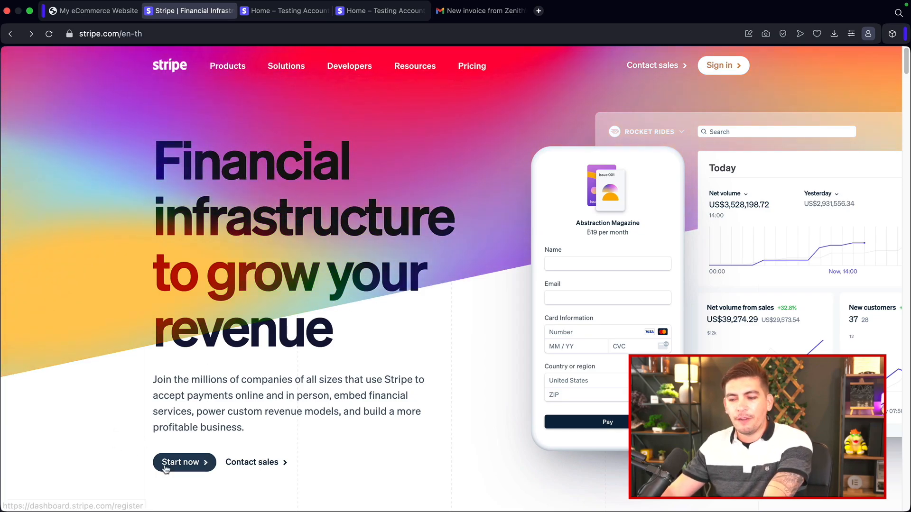
click(185, 467)
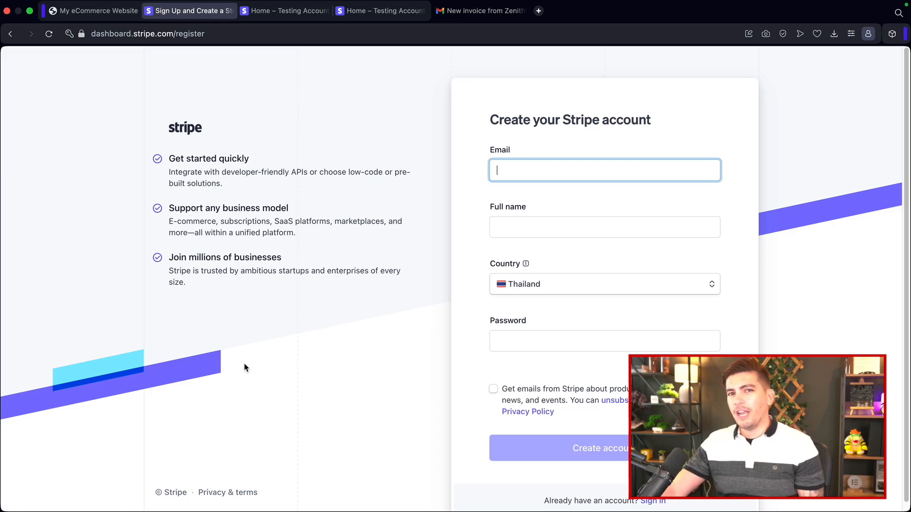
mouse_move(526, 263)
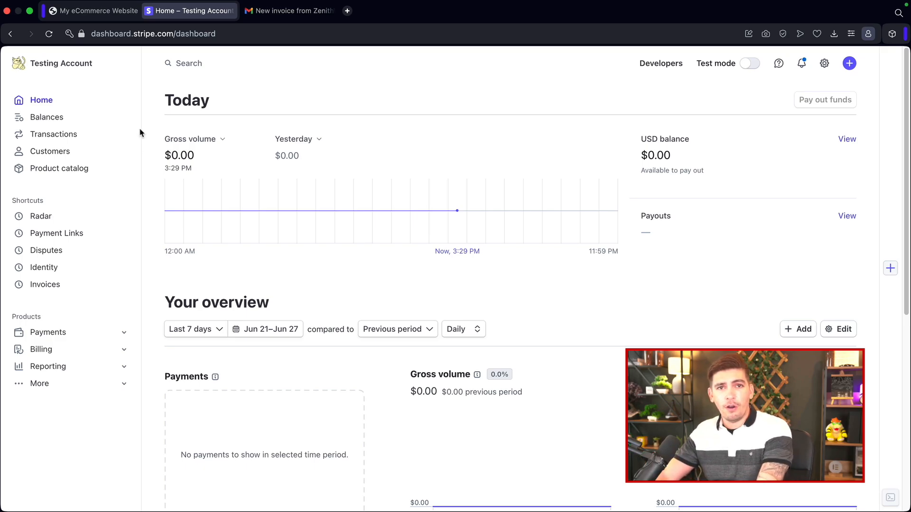
Step: View the Zenith account's dashboard and return to the Testing Account
click(83, 68)
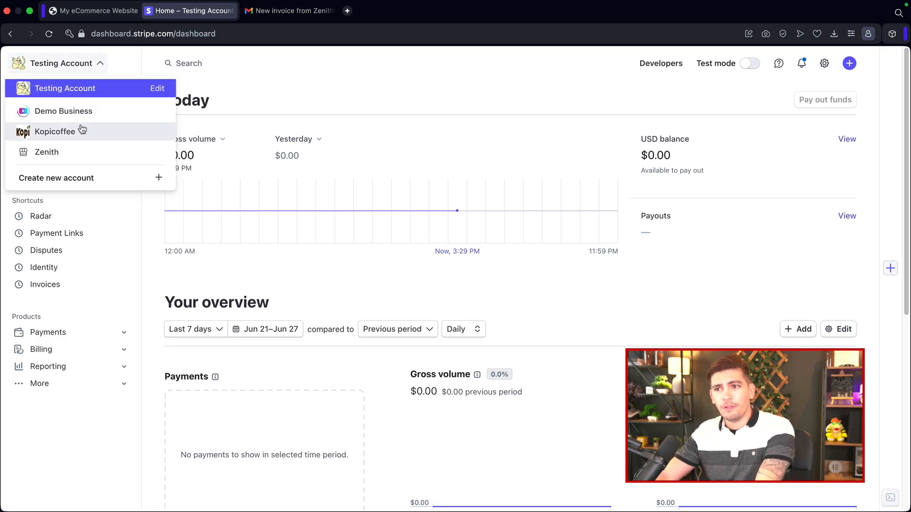
click(75, 153)
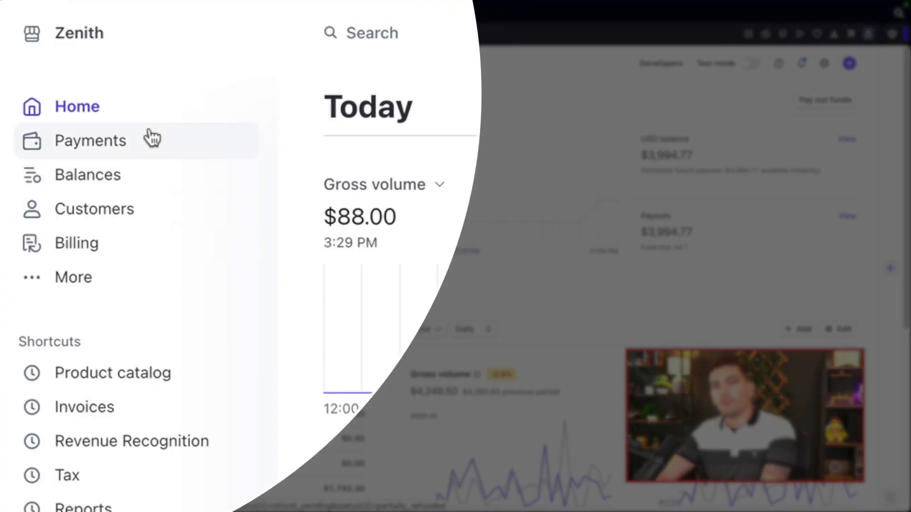
click(94, 39)
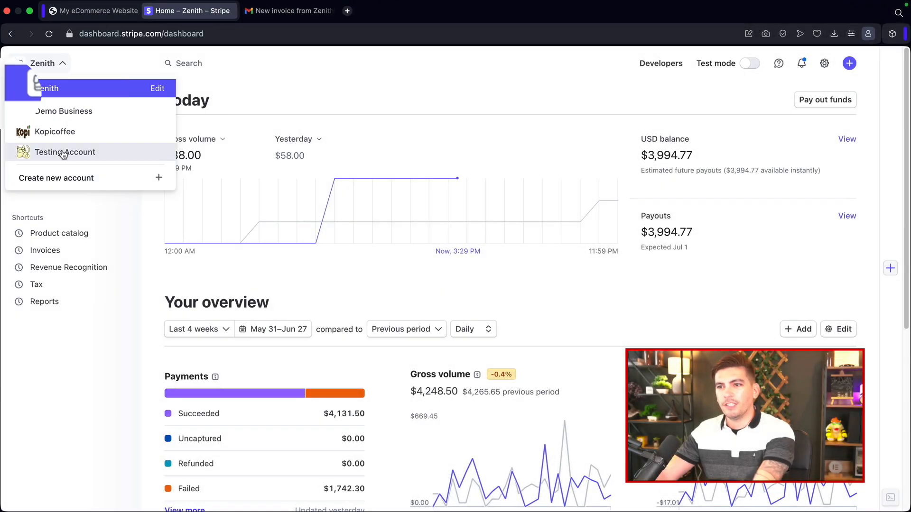
click(121, 212)
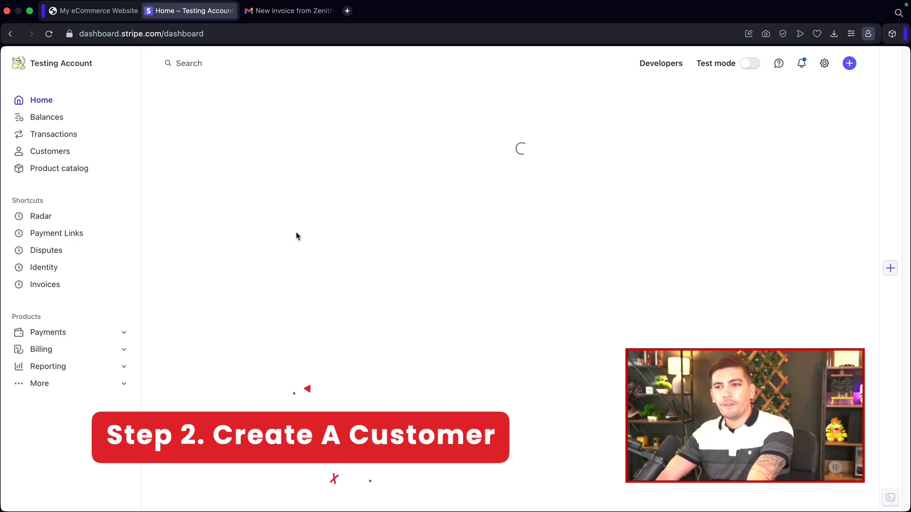
Step: Create a new customer with the customer's full name and account e-mail address
click(51, 151)
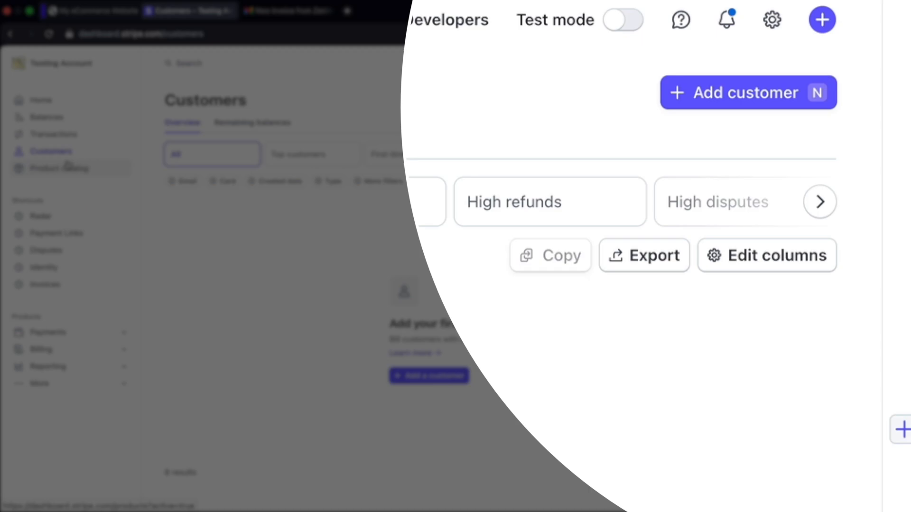
click(753, 100)
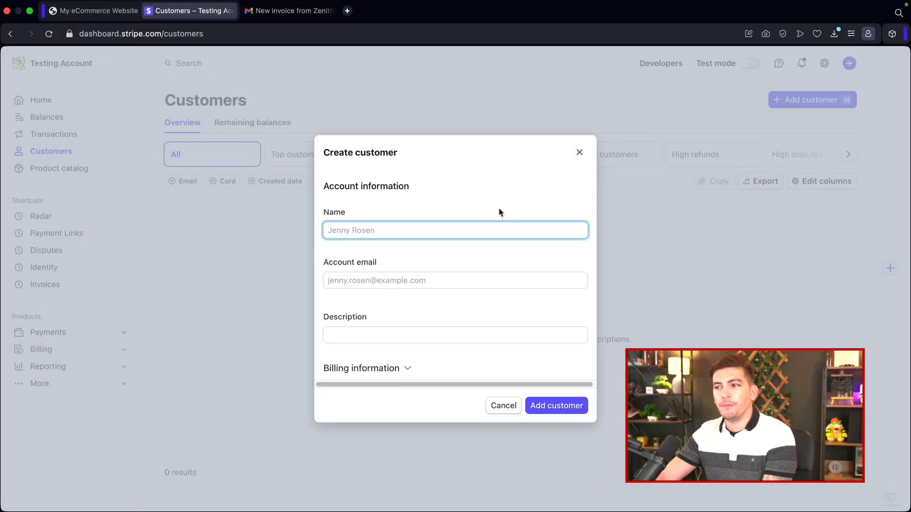
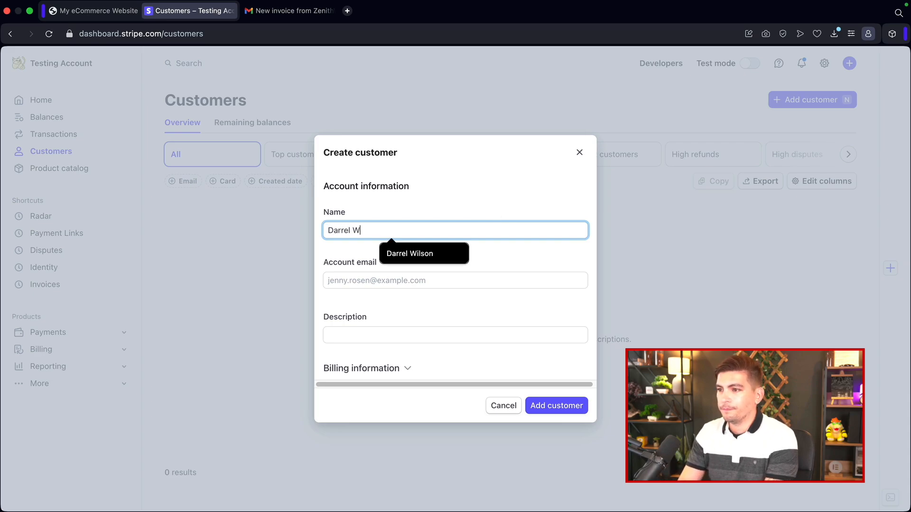
key(Tab)
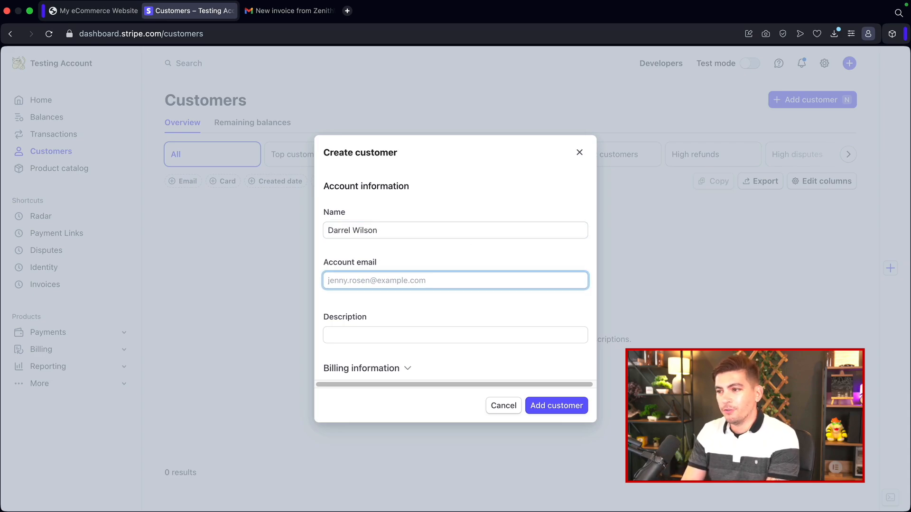
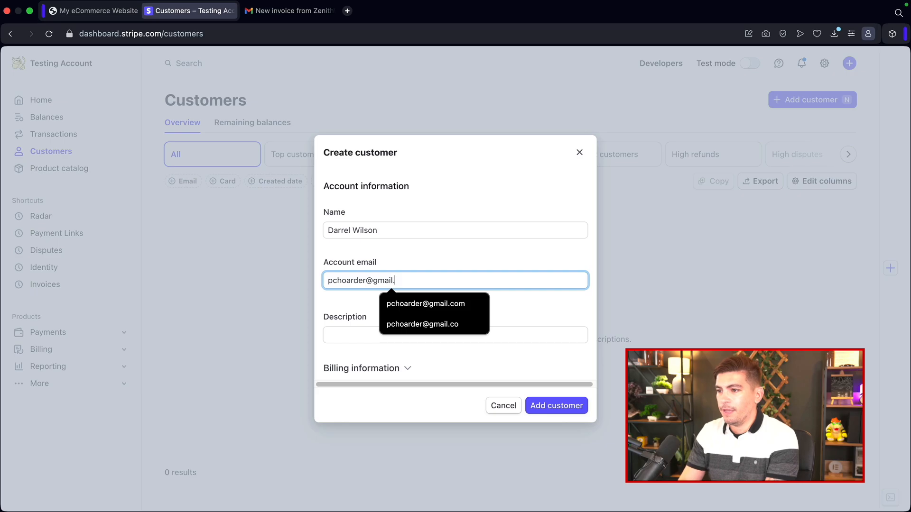
click(555, 406)
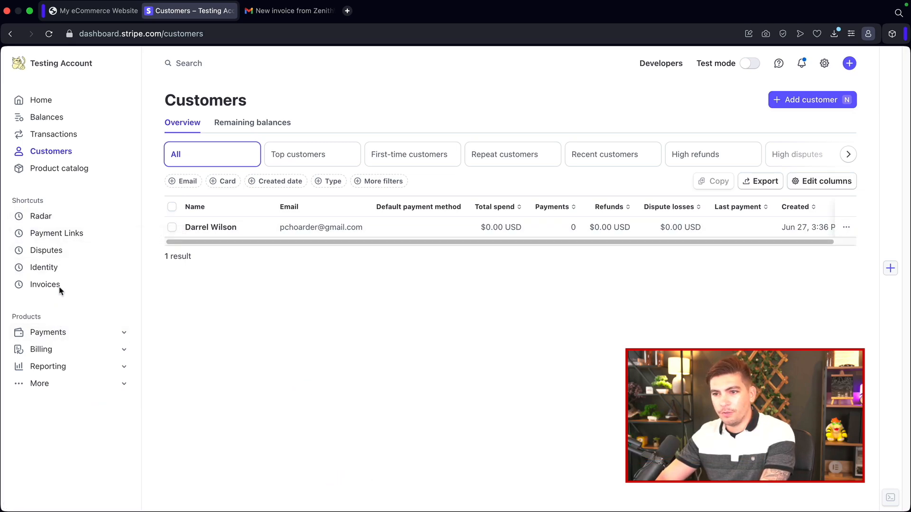
Step: Add a one-off product named Animal Procedure priced at 500 USD to the product catalog
click(71, 170)
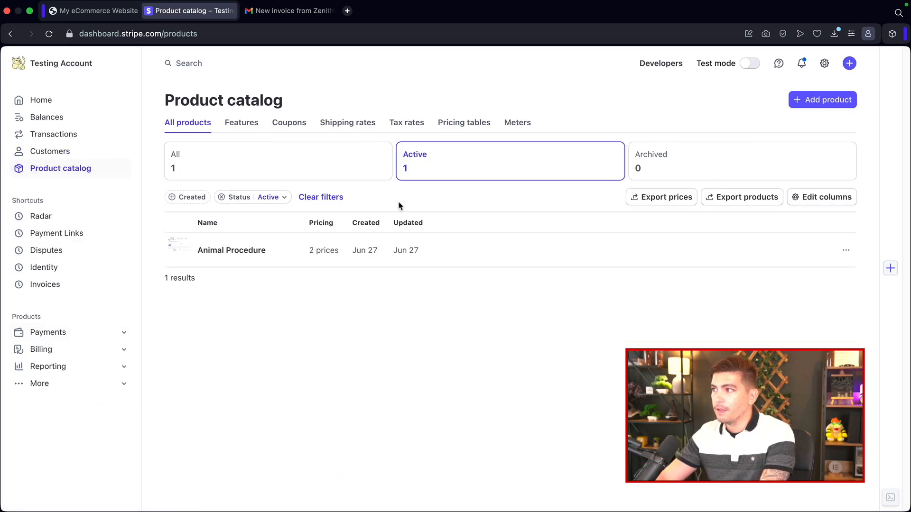
click(815, 101)
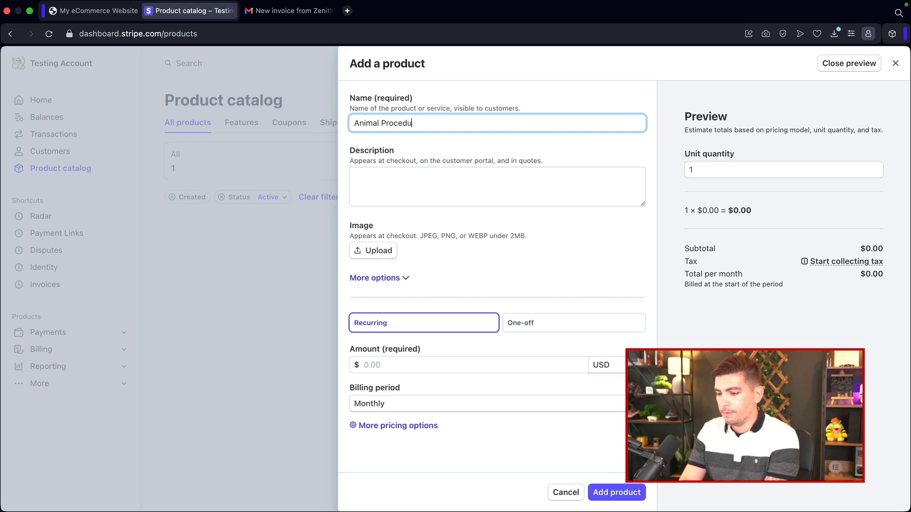
key(Tab)
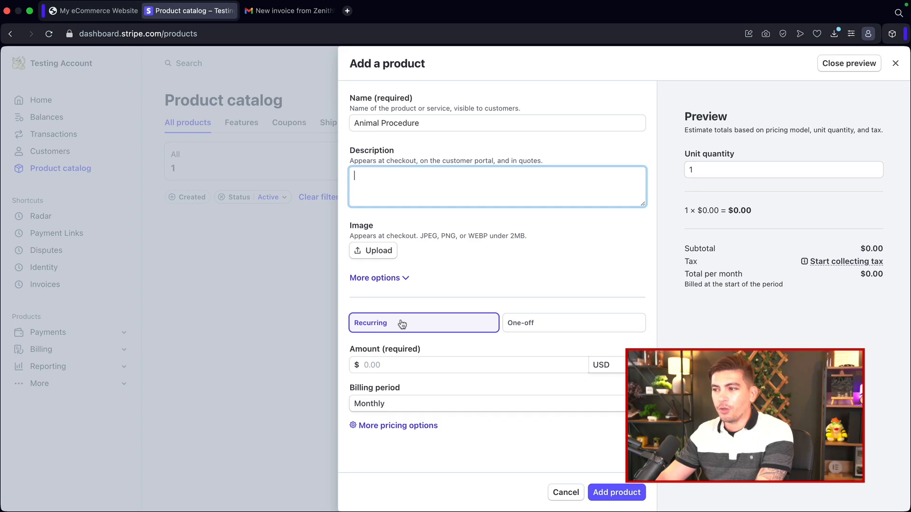
click(553, 324)
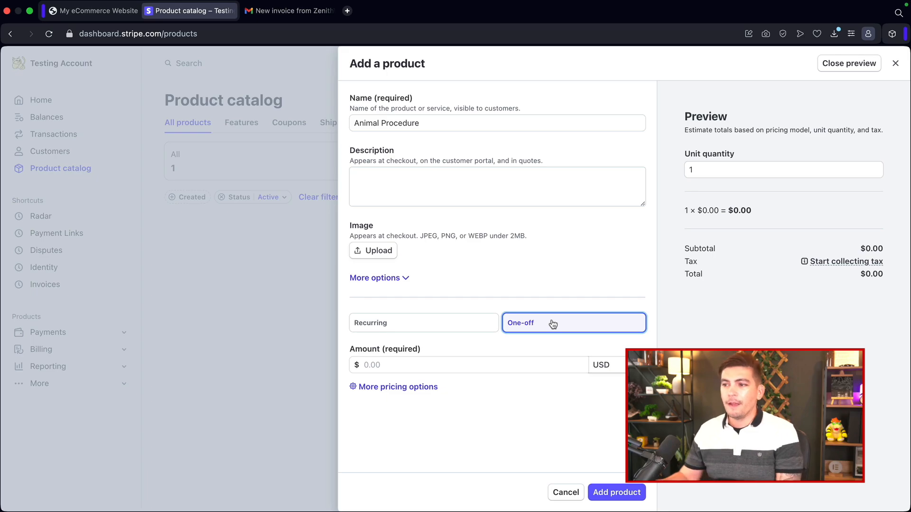
click(443, 327)
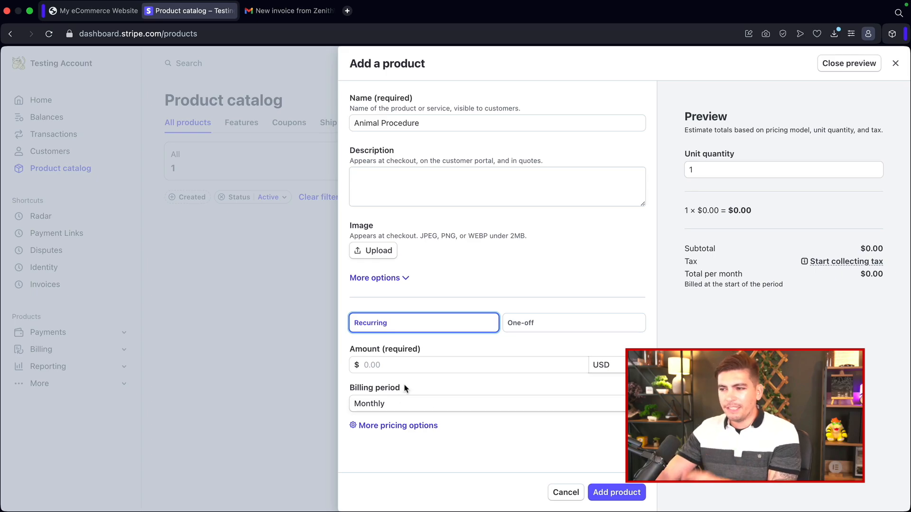
click(541, 327)
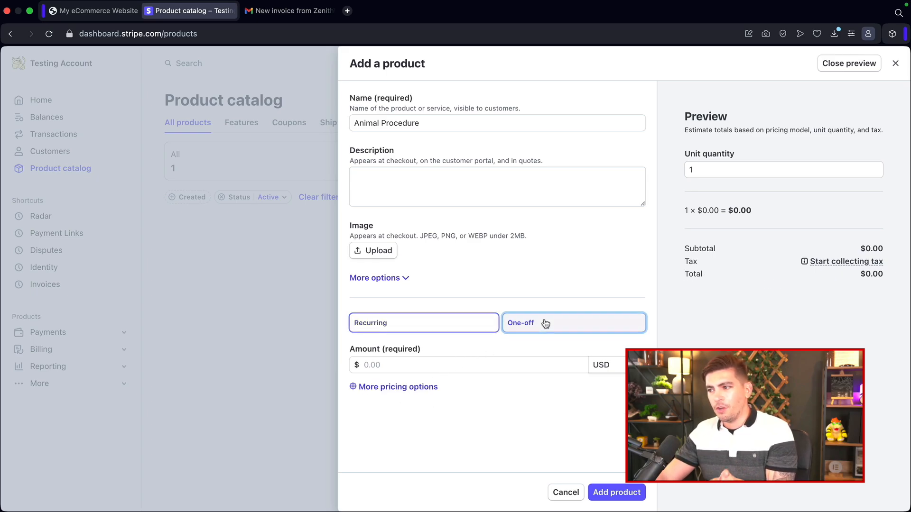
click(499, 366)
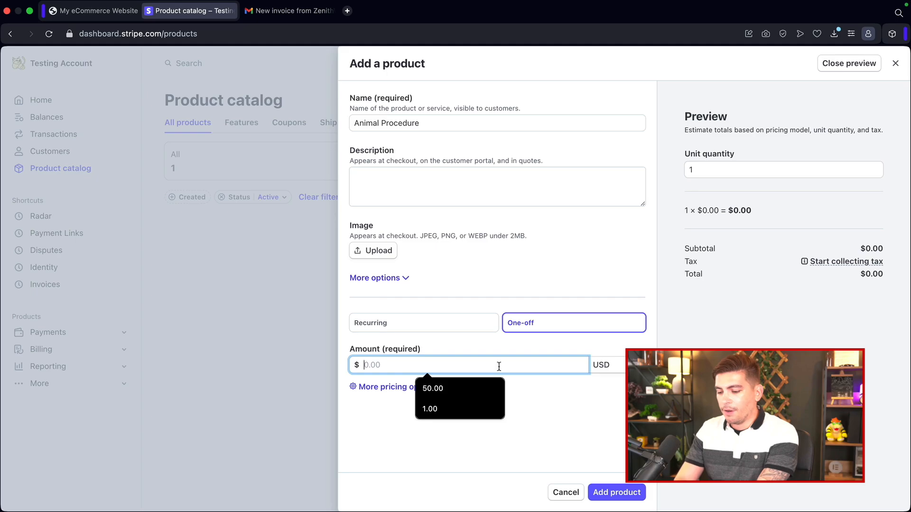
text(500)
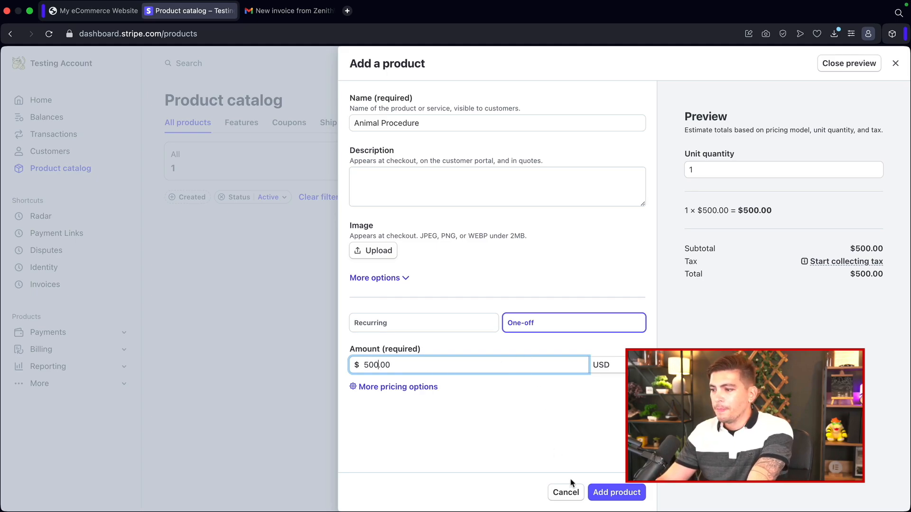
click(631, 495)
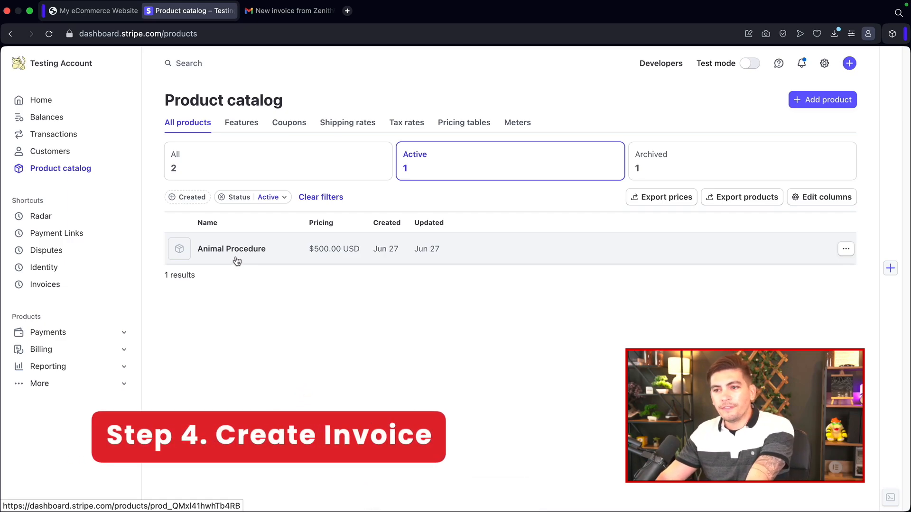
Step: Start a new invoice and select the newly created customer as its recipient
click(55, 286)
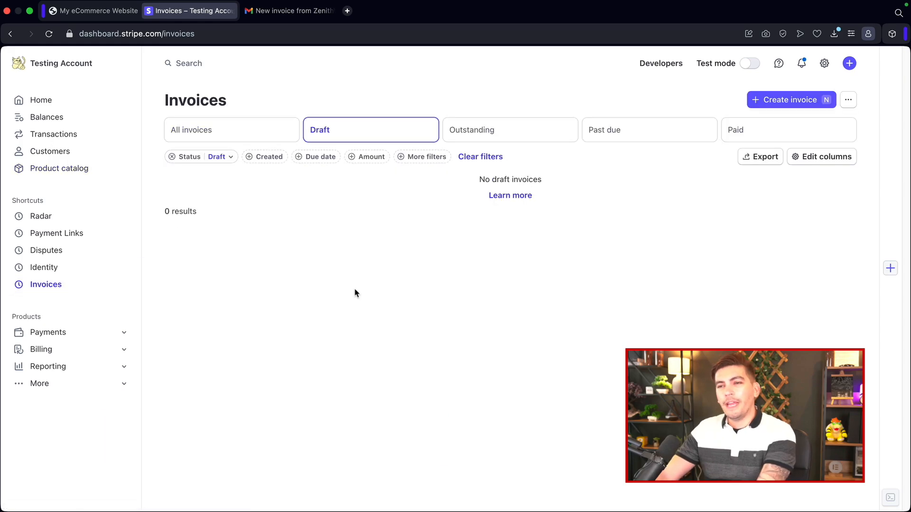
click(792, 101)
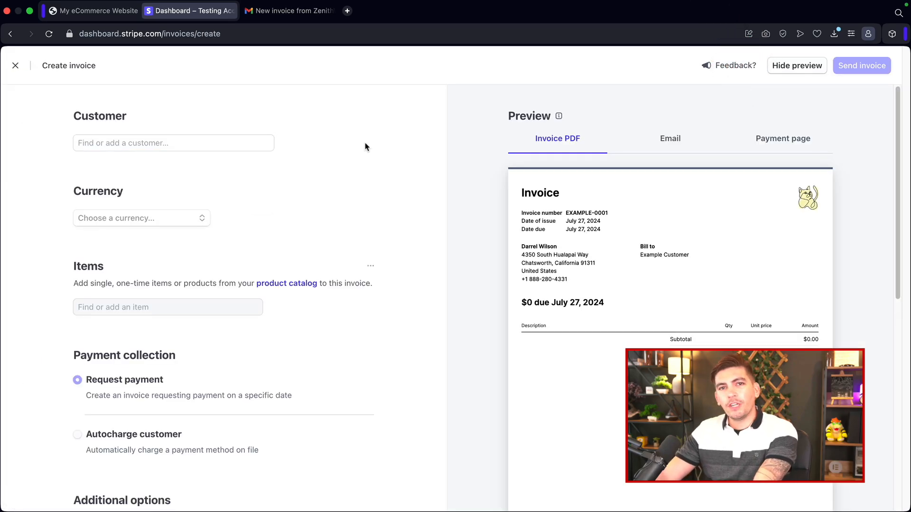
click(92, 142)
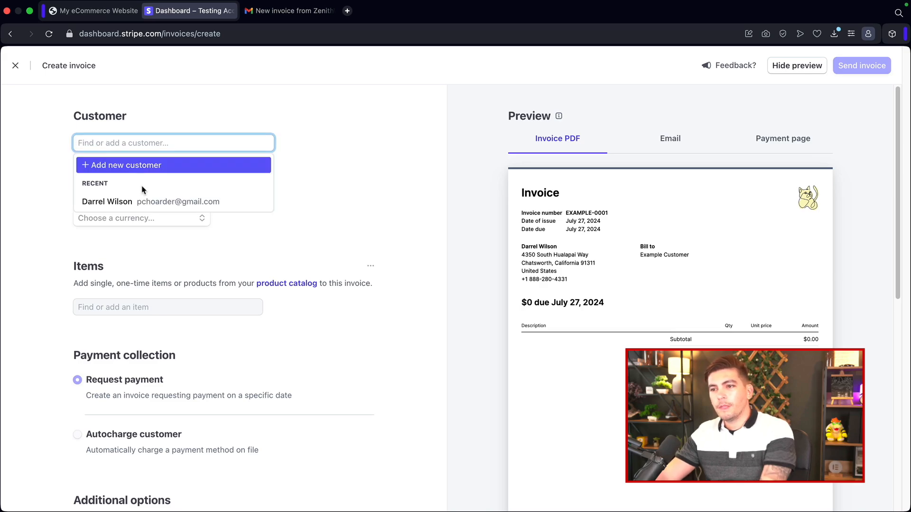
click(121, 206)
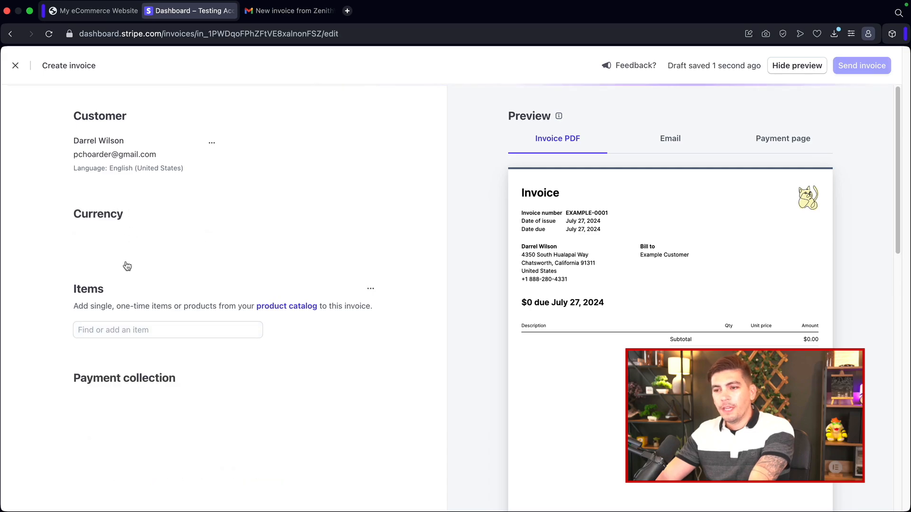
Step: Set the invoice currency to USD - US Dollar and add one Animal Procedure item
click(135, 241)
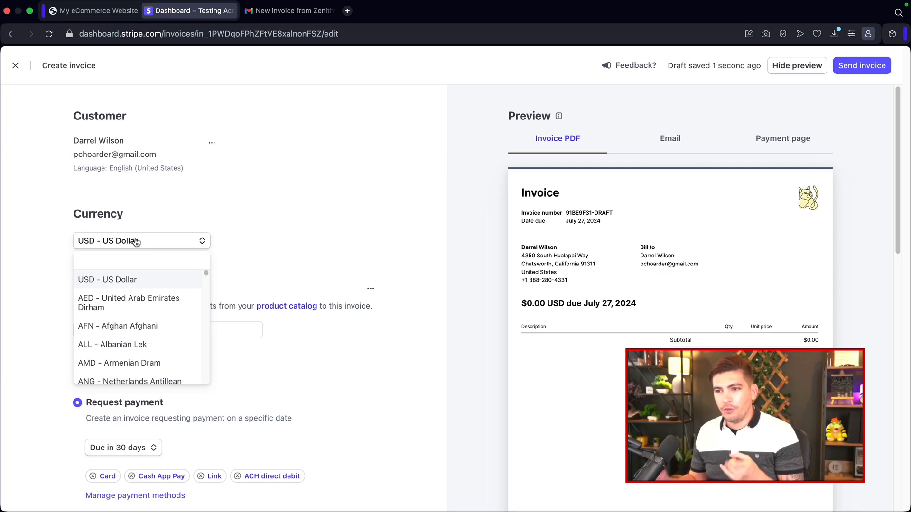
click(234, 240)
scroll(234, 240, down, 4)
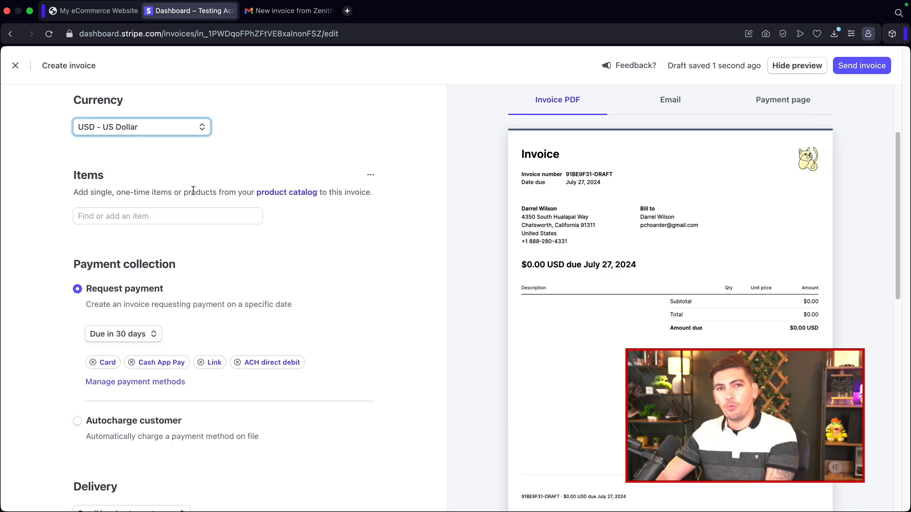
click(133, 216)
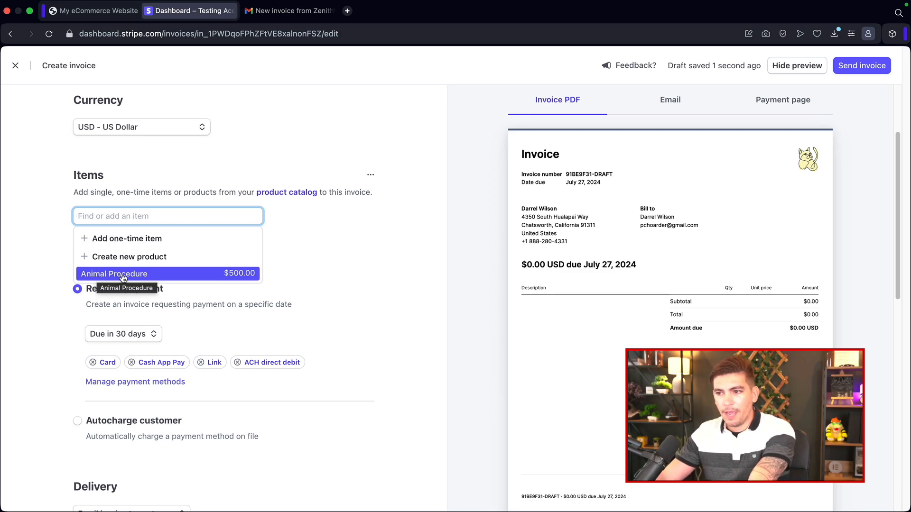
click(121, 276)
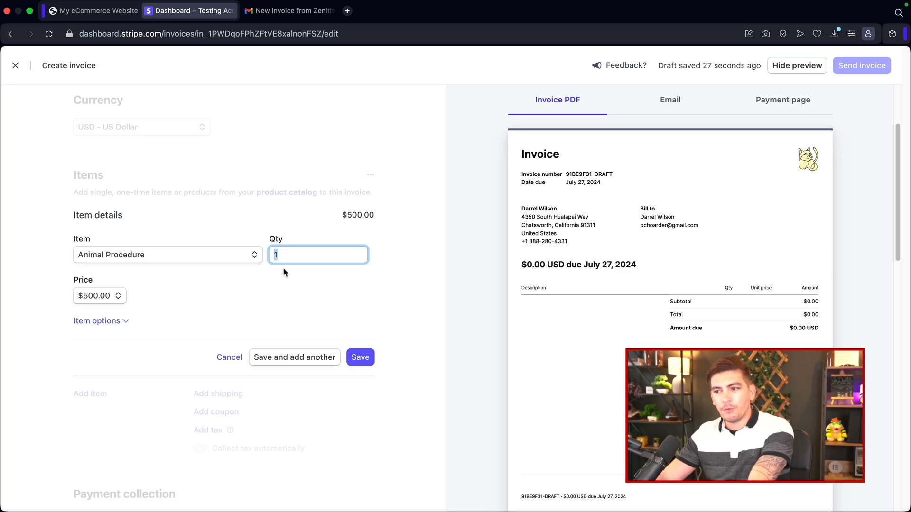
click(351, 356)
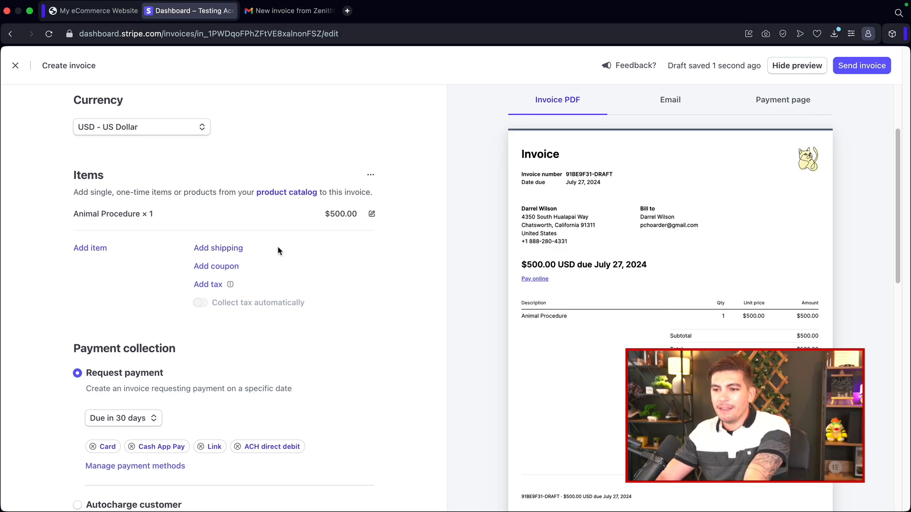
Step: Set the invoice's payment due term to 7 days and remove the Link and ACH direct debit payment methods
scroll(191, 235, down, 4)
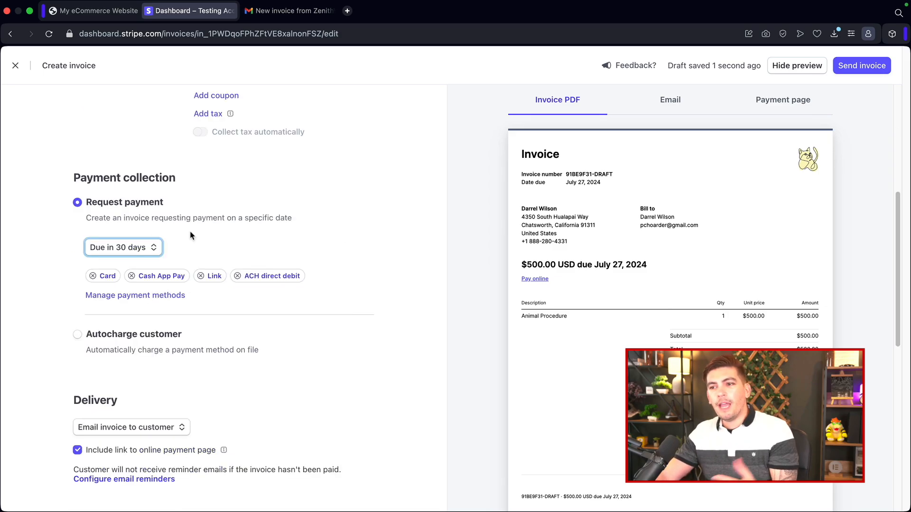
click(117, 252)
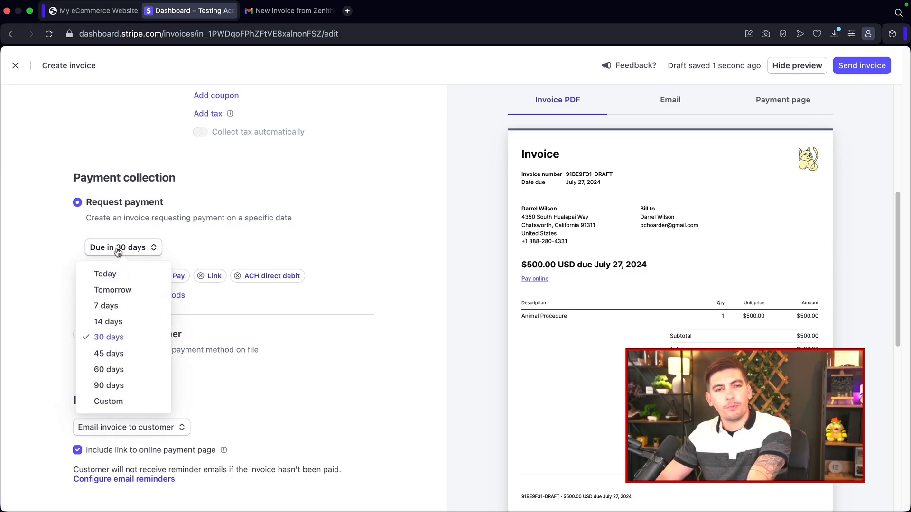
click(124, 307)
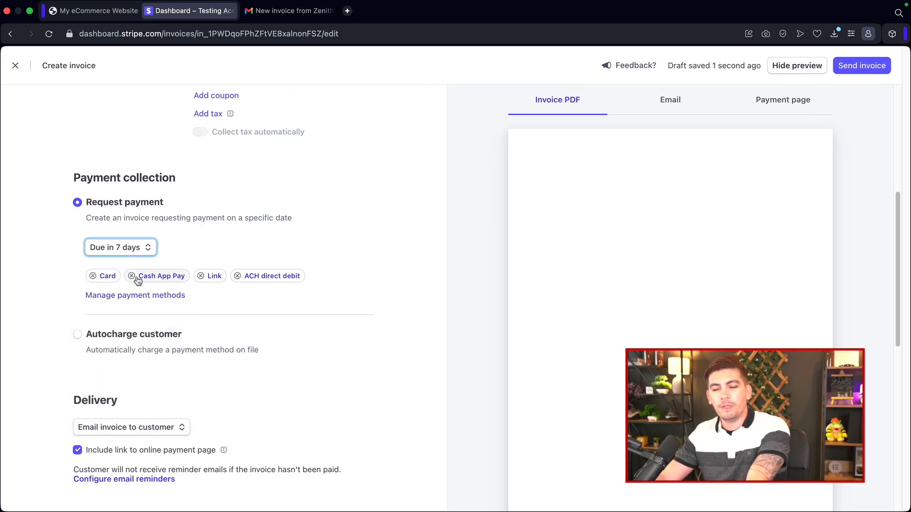
click(200, 276)
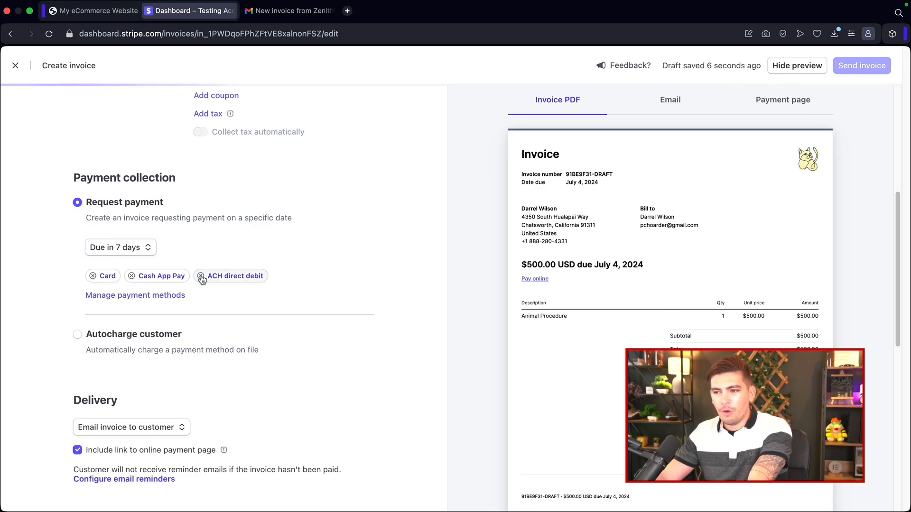
click(201, 276)
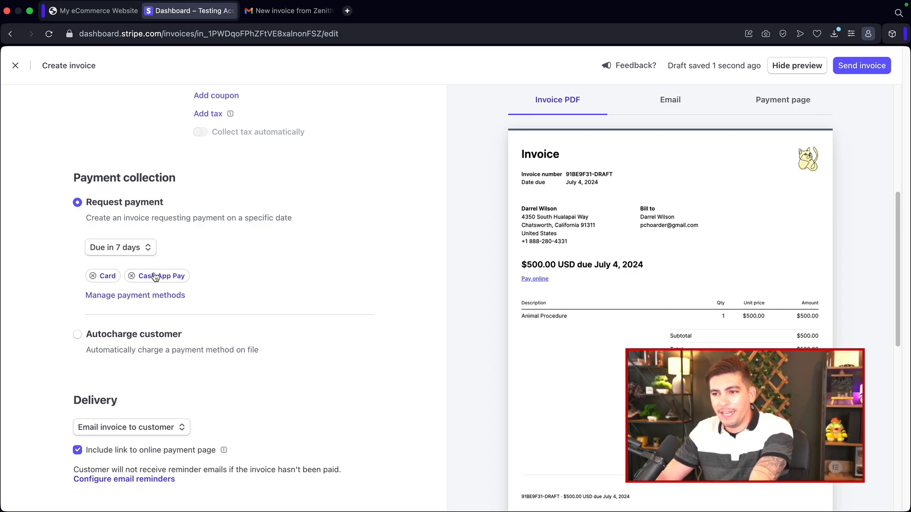
click(125, 301)
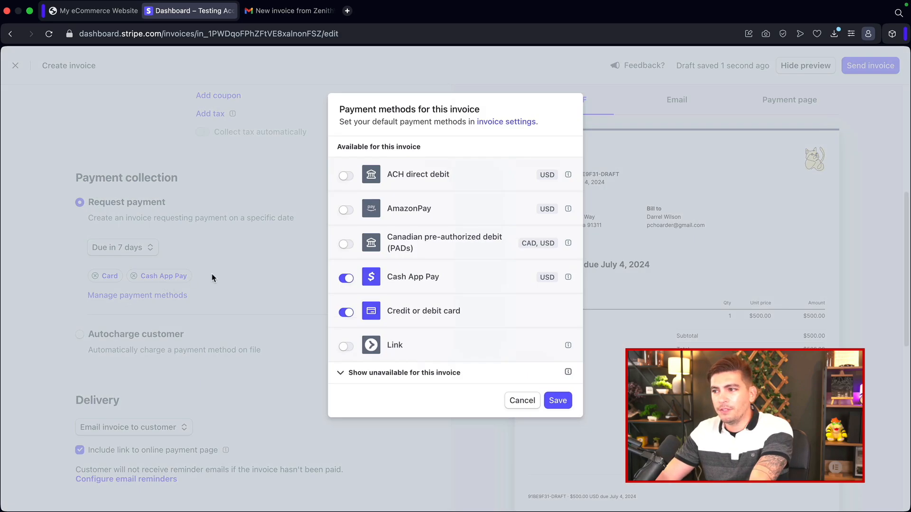
click(345, 212)
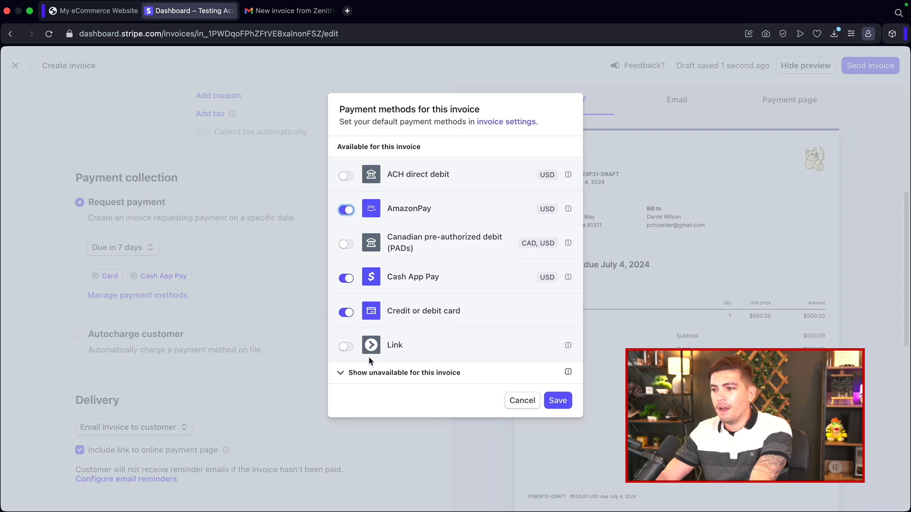
click(372, 375)
scroll(399, 343, down, 4)
scroll(400, 343, down, 10)
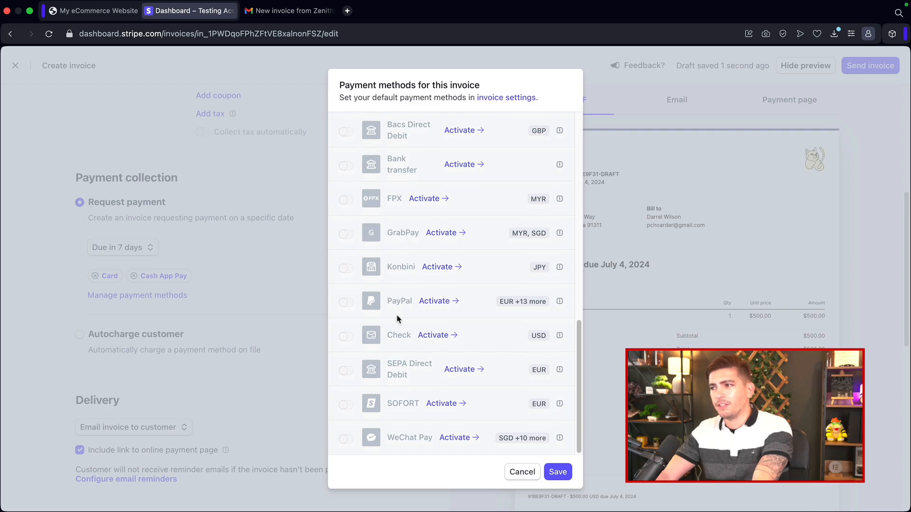
scroll(399, 317, up, 14)
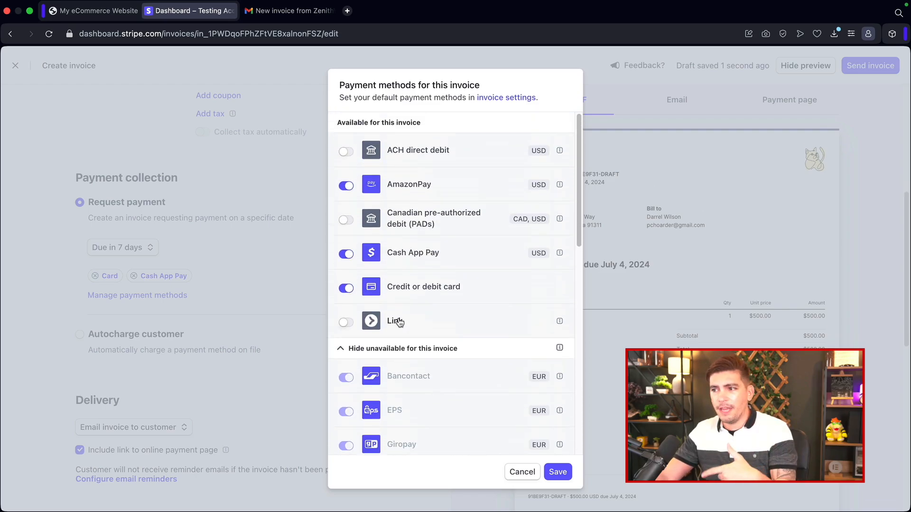
click(522, 472)
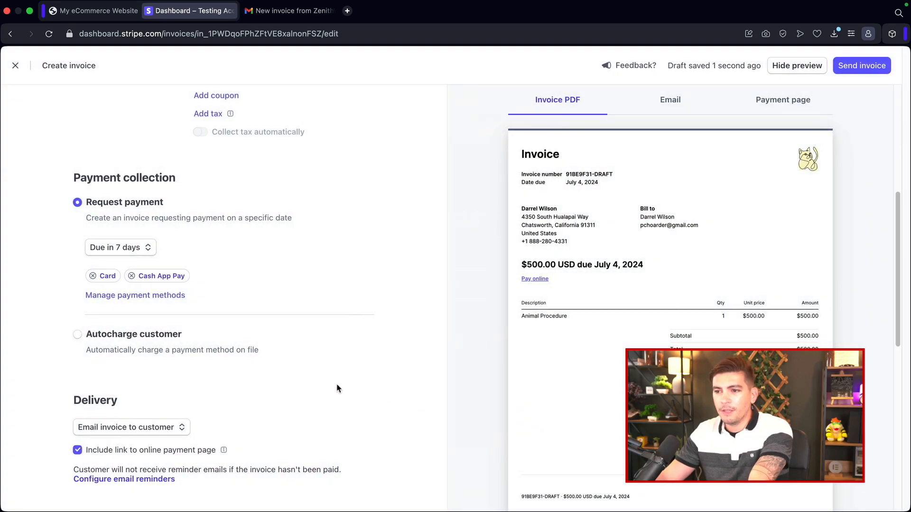
Step: Remove the Cash App Pay payment method so only Card remains
click(132, 275)
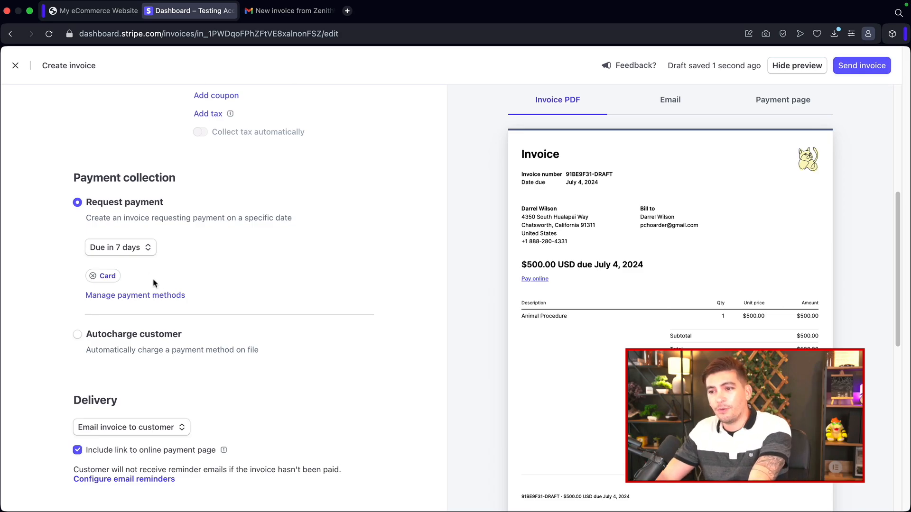
scroll(174, 284, down, 5)
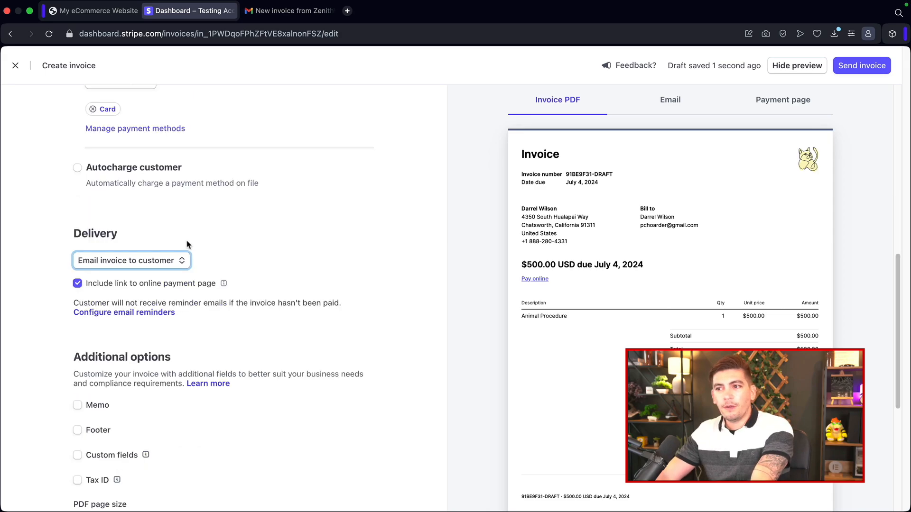
click(100, 264)
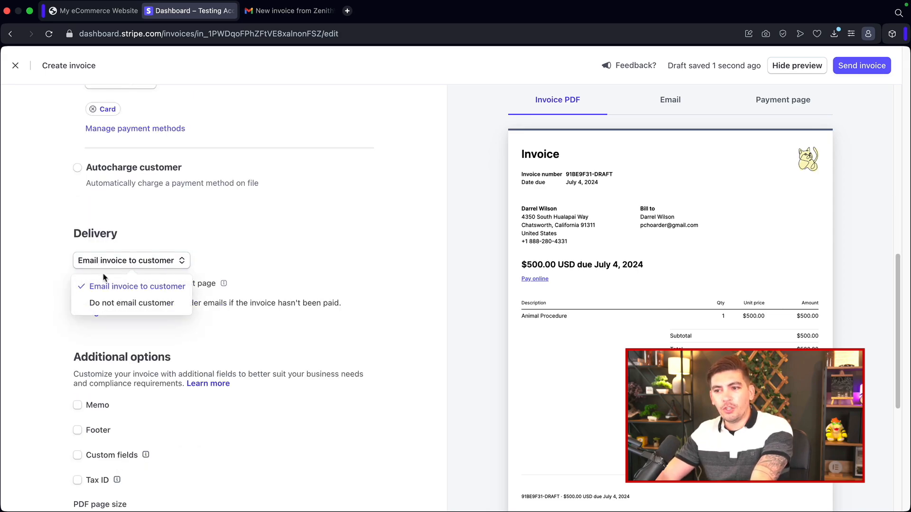
click(108, 304)
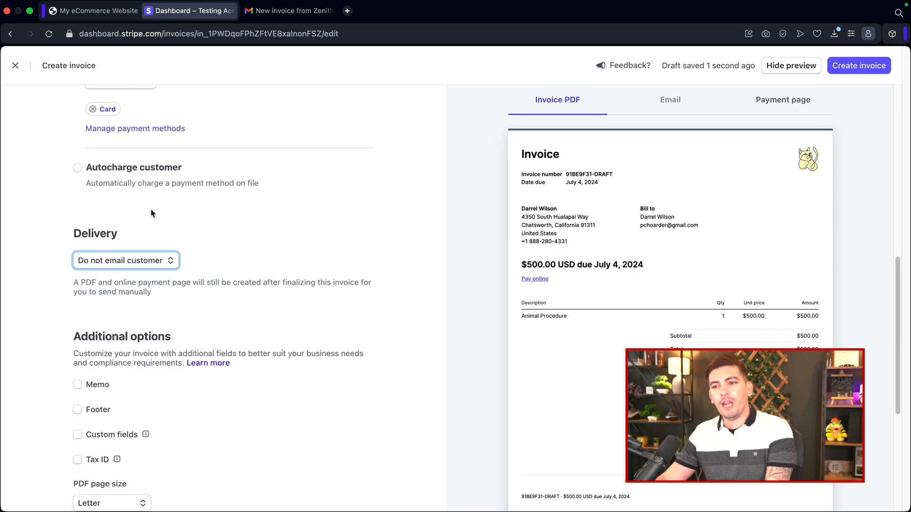
click(146, 261)
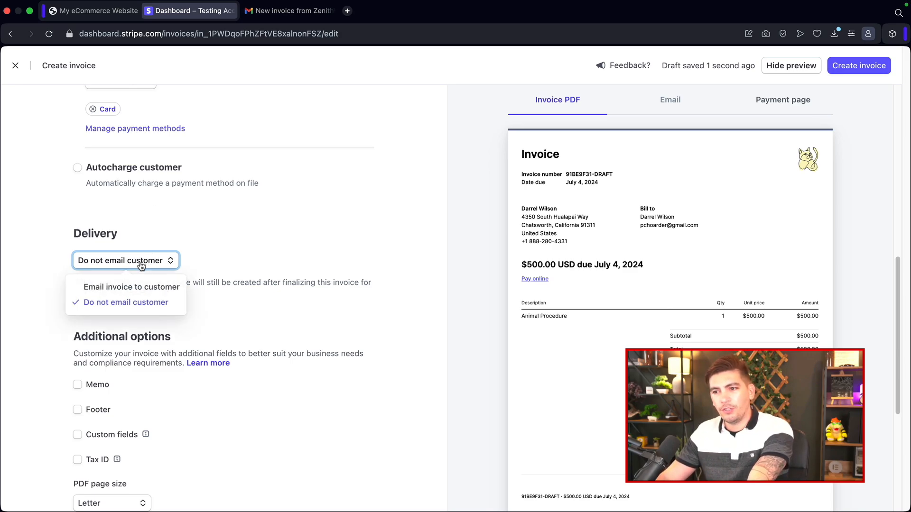
click(108, 287)
Step: Enable the invoice memo with the text "Thank you for your business"
scroll(249, 266, down, 5)
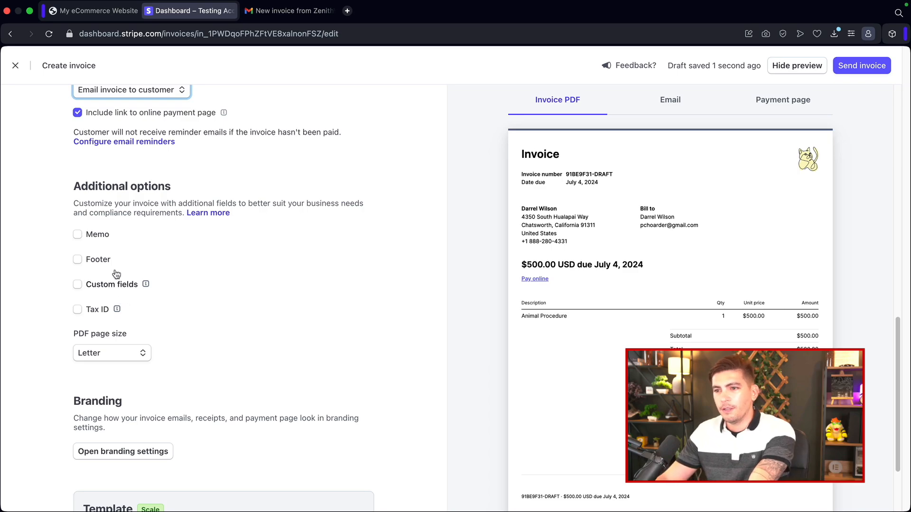
click(78, 236)
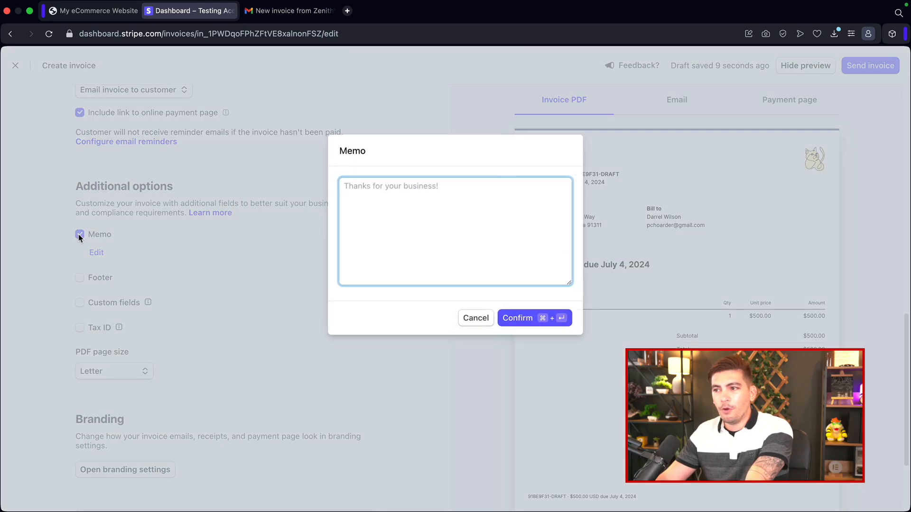
text(Than)
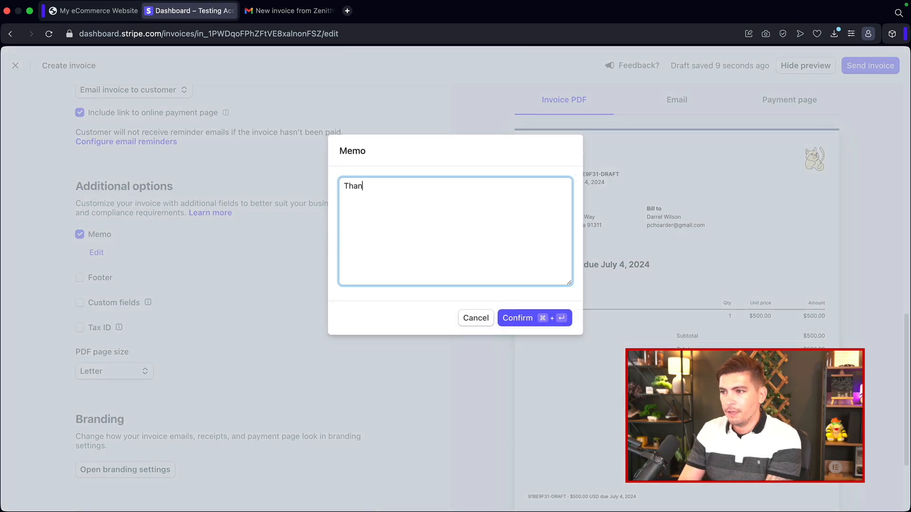
text(k you for your busines)
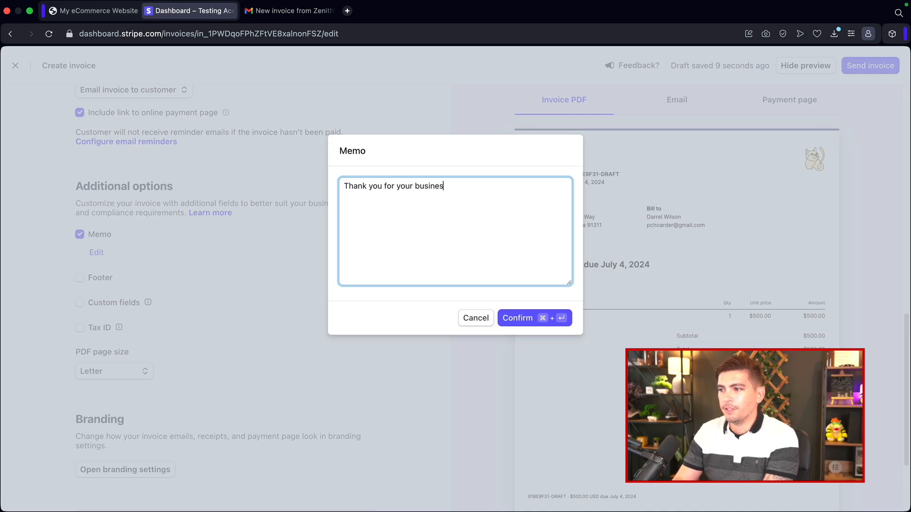
text(sss)
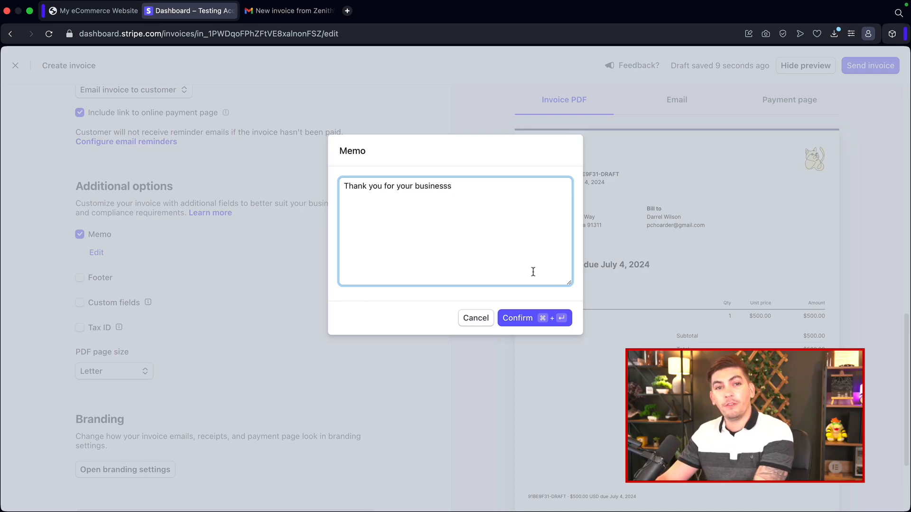
key(BackSpace)
click(541, 319)
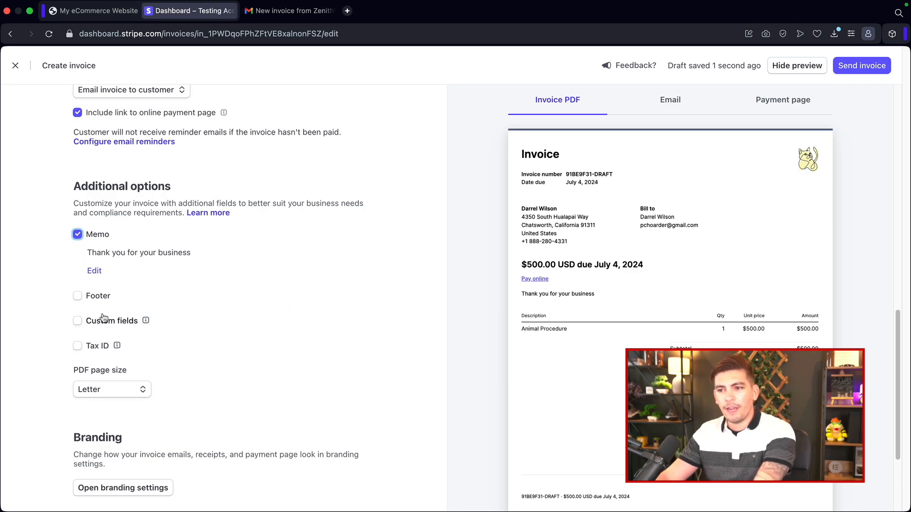
Step: Enable the invoice footer with the text "Refer your friends and get $50!"
click(77, 297)
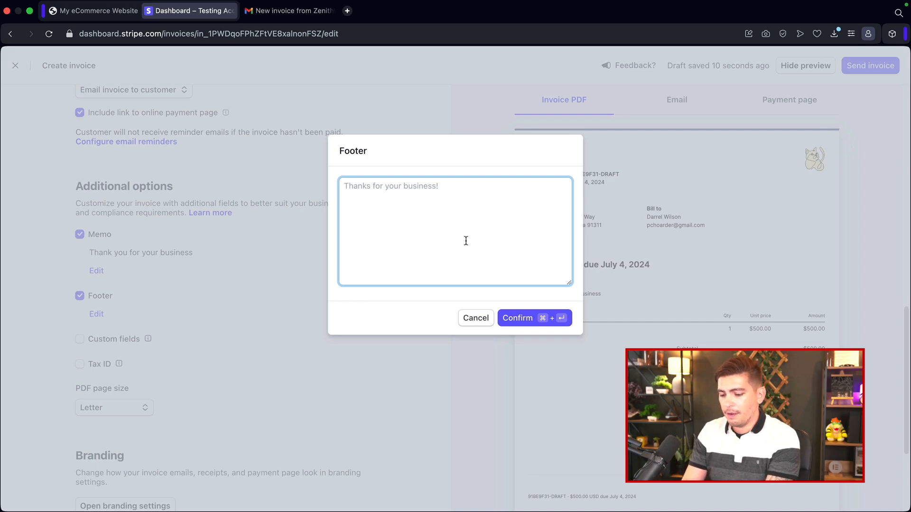
text(Refer)
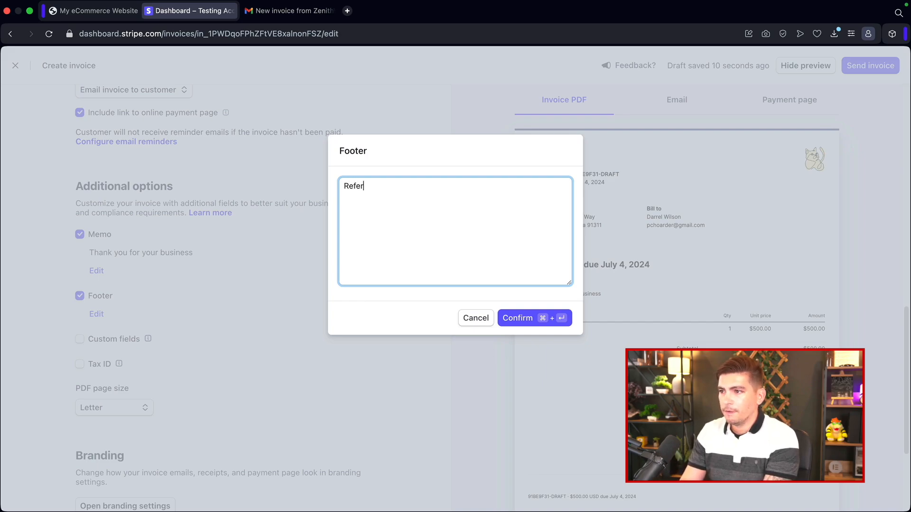
text( your frer)
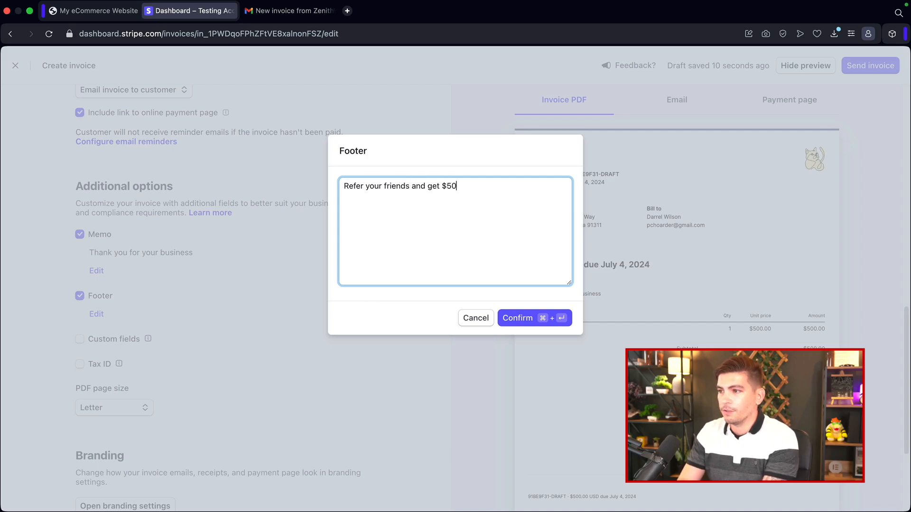
click(522, 318)
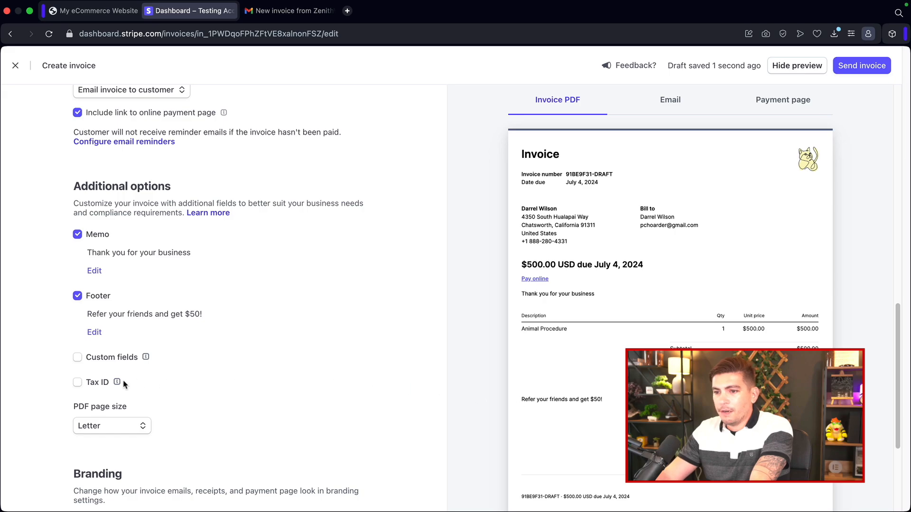
click(78, 359)
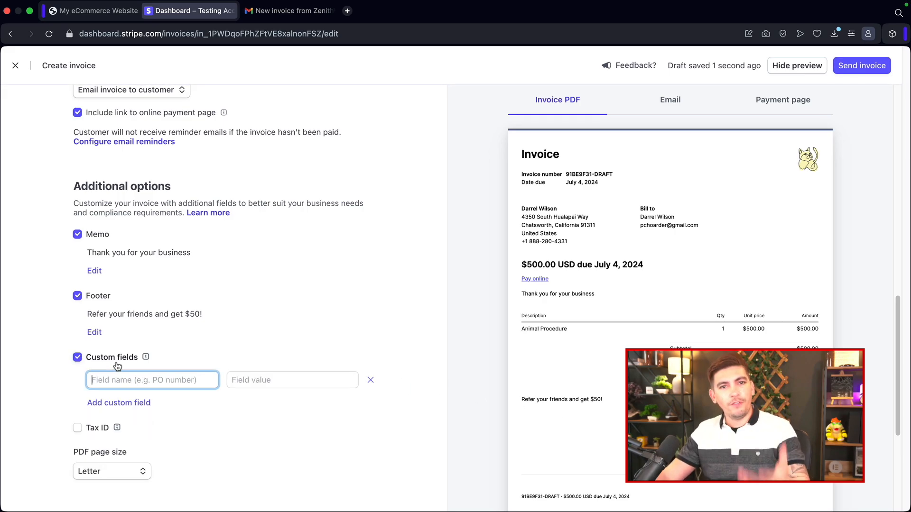
click(371, 380)
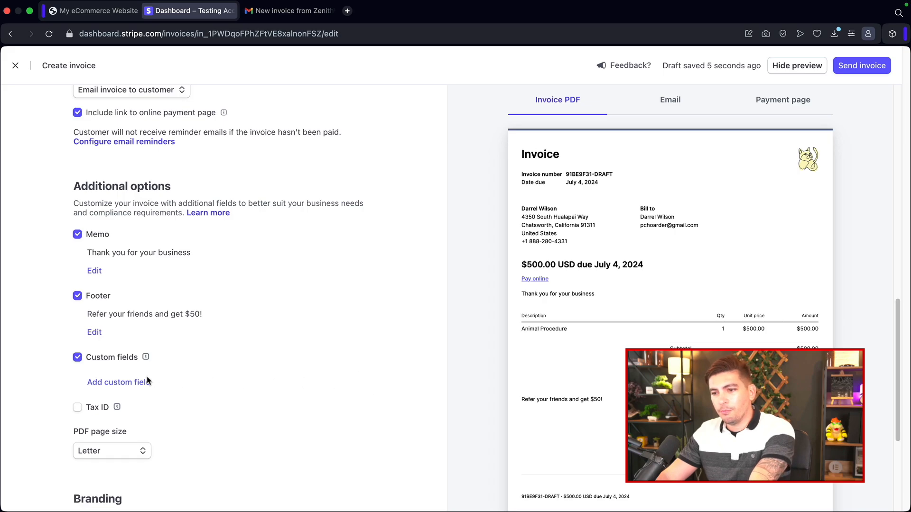
click(78, 359)
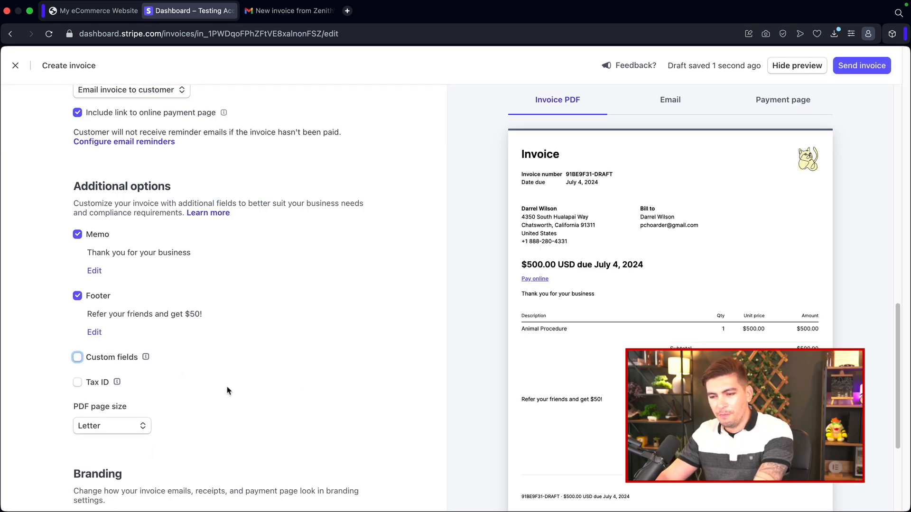
Step: Open the branding settings and set the brand color to #b13e61
scroll(227, 334, down, 5)
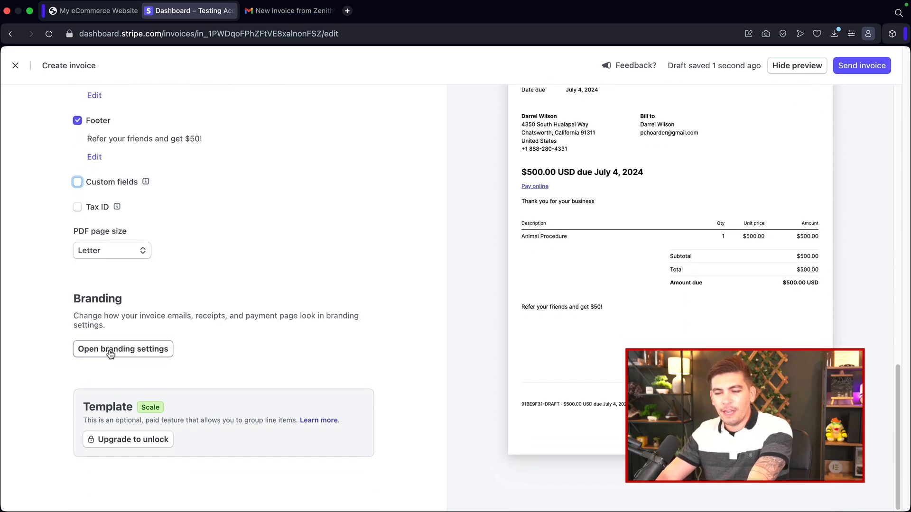
click(111, 354)
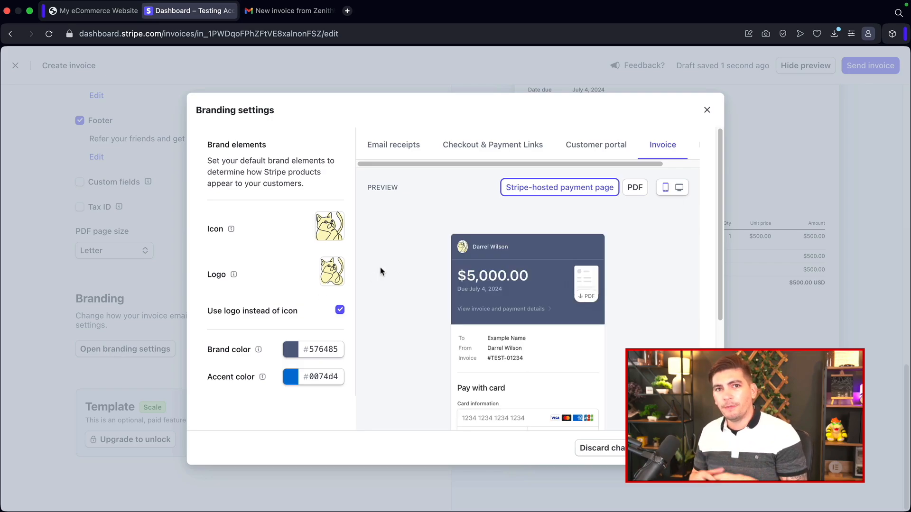
mouse_move(332, 229)
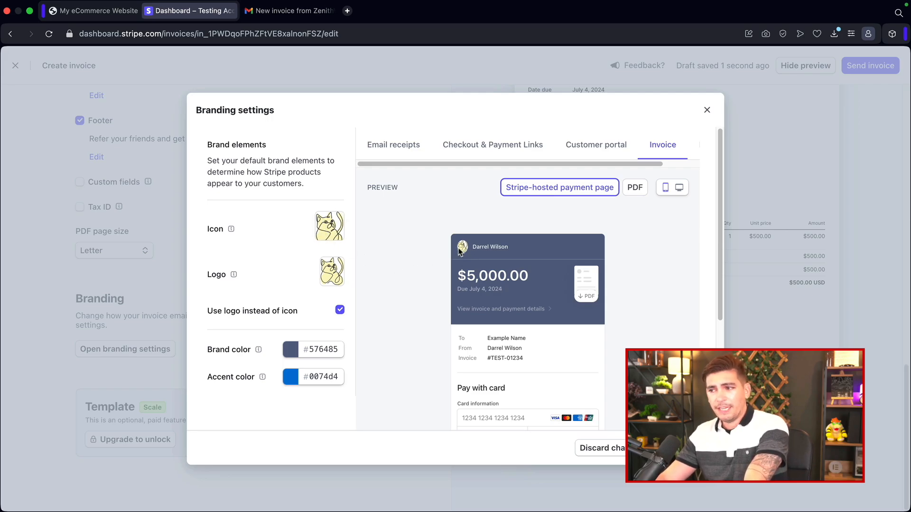
click(291, 350)
click(339, 451)
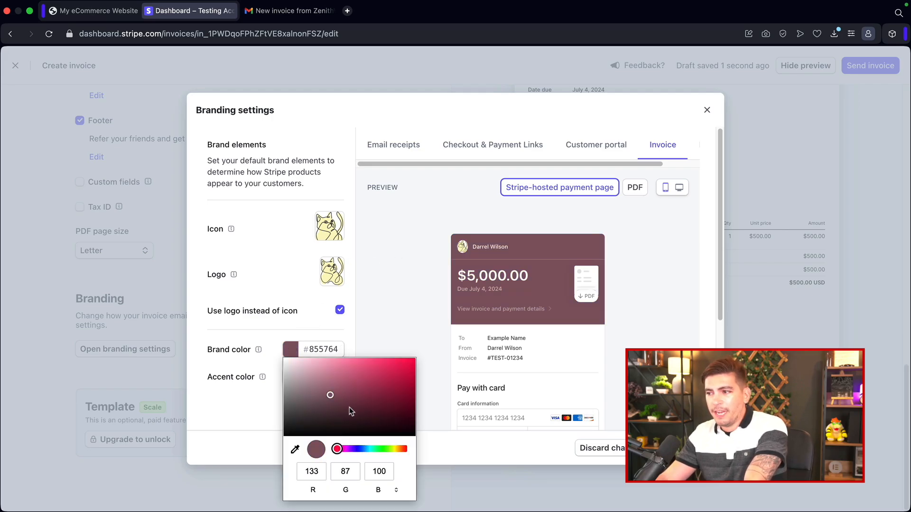
drag(350, 411, 368, 381)
click(242, 412)
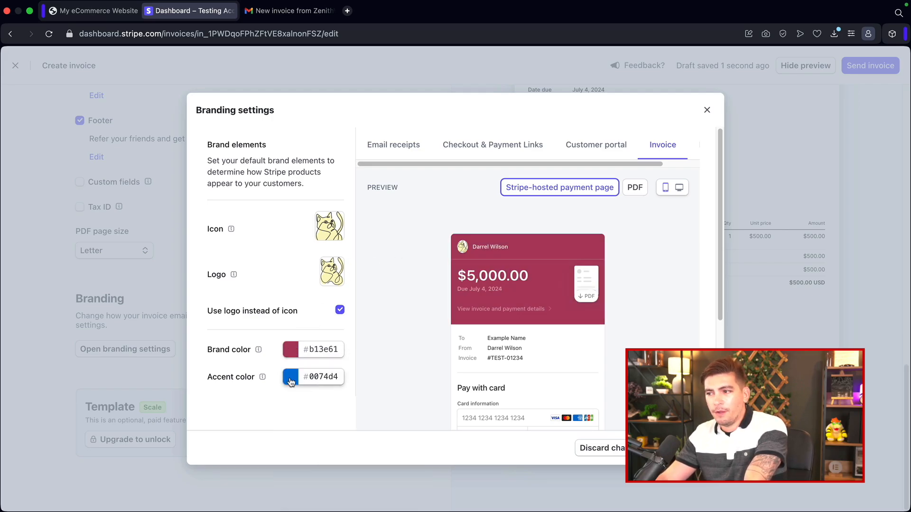
Step: Try out a brown accent color in the accent color picker
scroll(292, 382, down, 5)
click(292, 252)
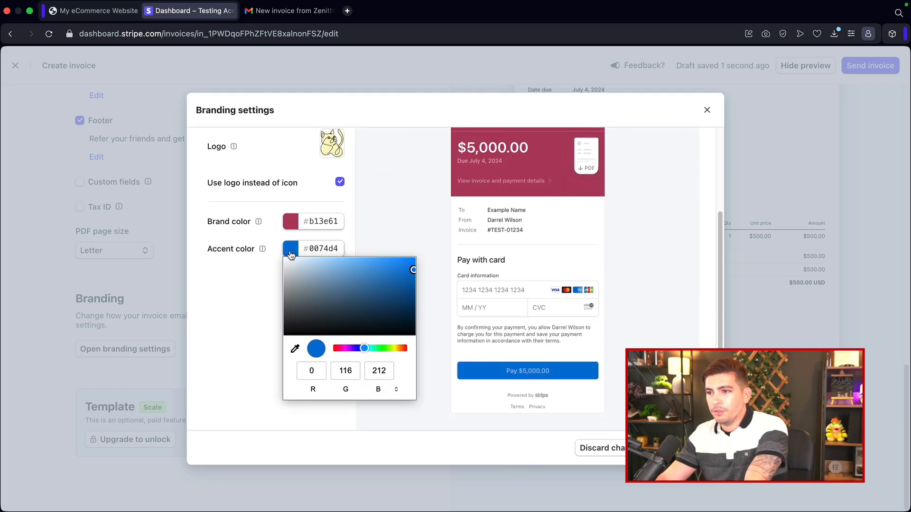
drag(318, 293, 335, 307)
drag(366, 347, 400, 348)
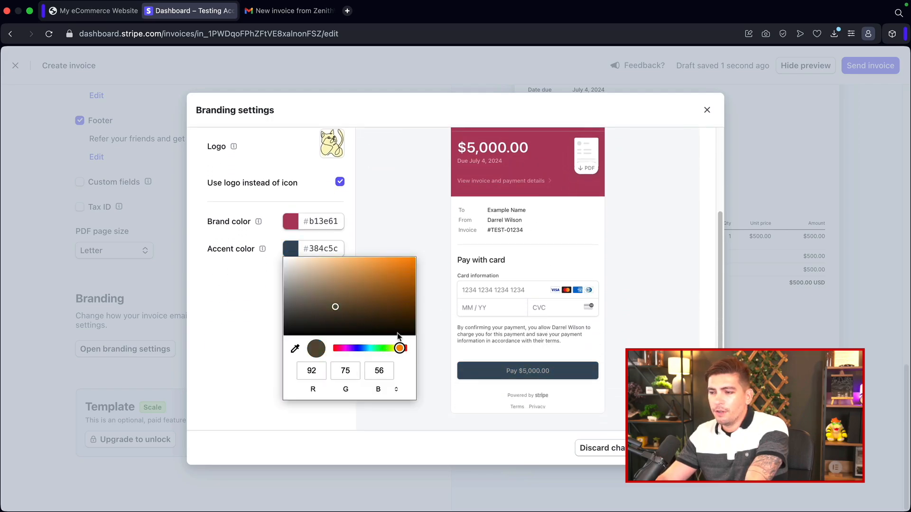
drag(362, 309, 375, 283)
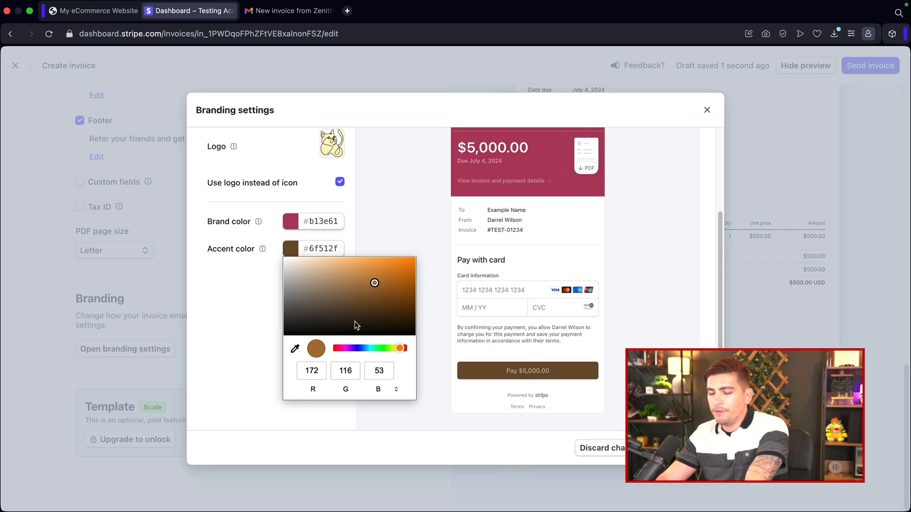
Step: Copy the brand color #b13e61 and paste it into the accent color field
click(290, 223)
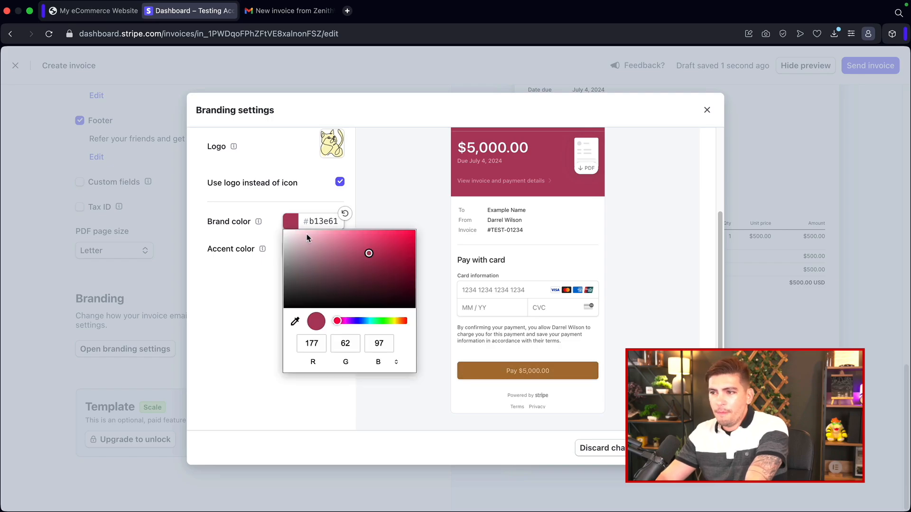
click(321, 224)
right_click(318, 222)
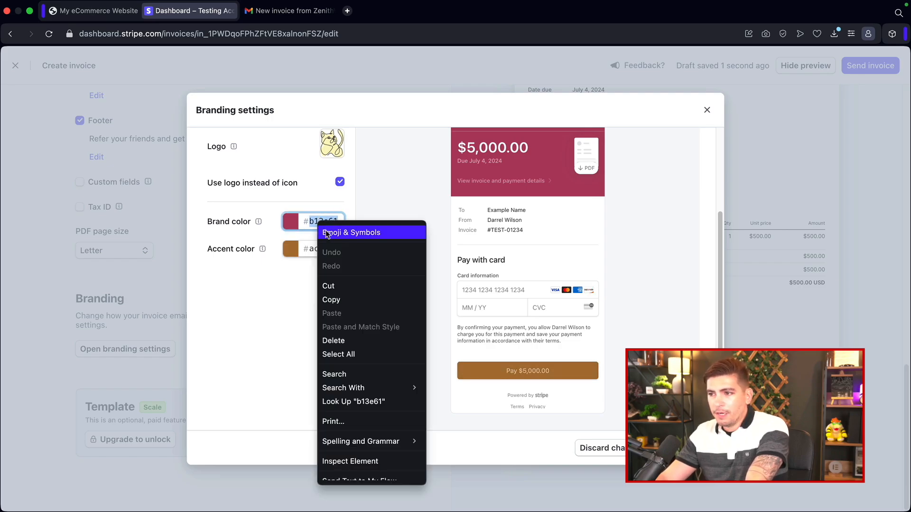
click(330, 300)
right_click(315, 251)
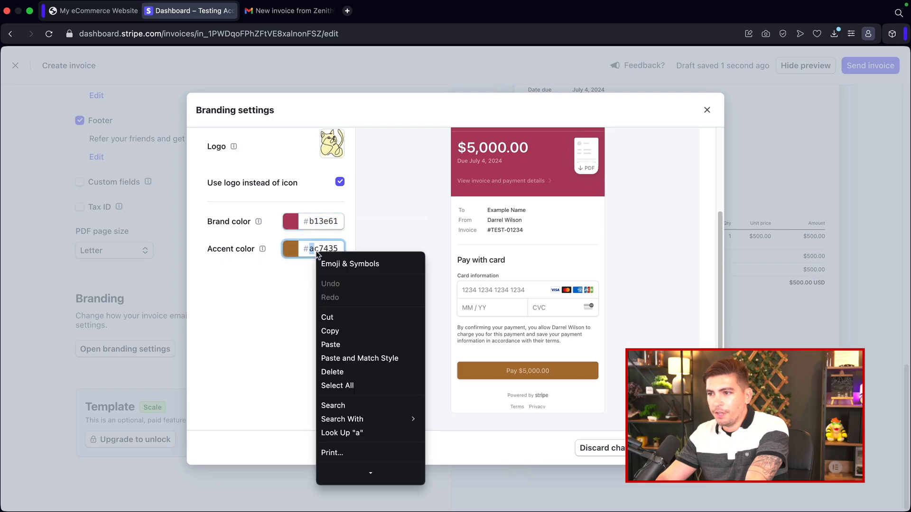
click(318, 254)
double_click(321, 254)
right_click(321, 254)
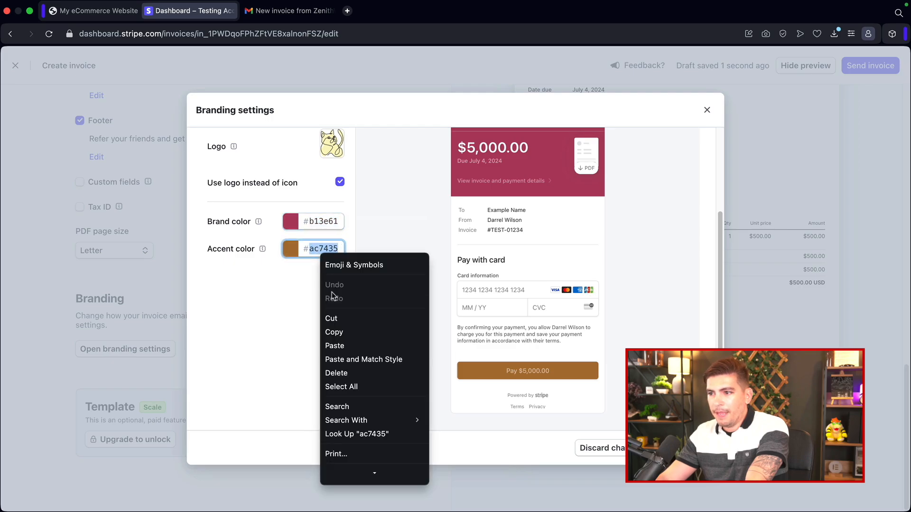
click(332, 345)
Step: Save the branding settings
scroll(488, 317, up, 1)
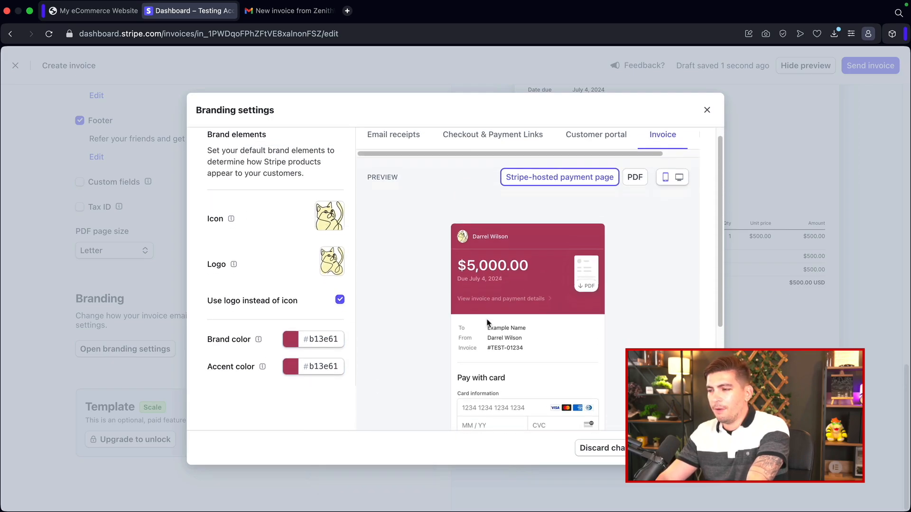
scroll(489, 320, down, 3)
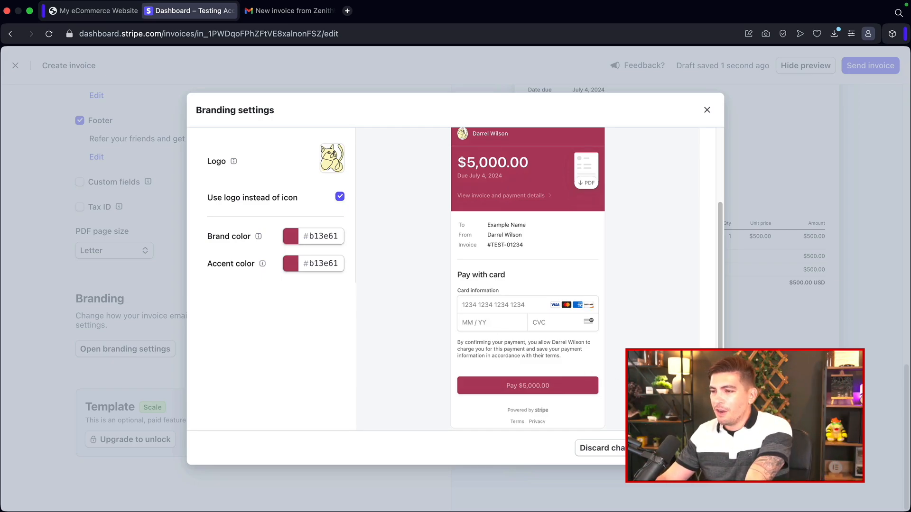
click(687, 448)
Step: Review the invoice's email and payment page previews
scroll(626, 338, up, 5)
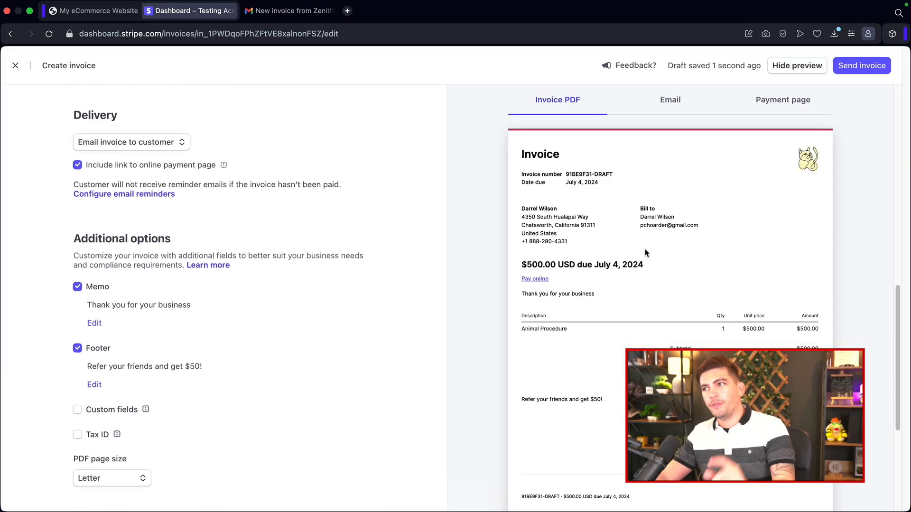
click(675, 101)
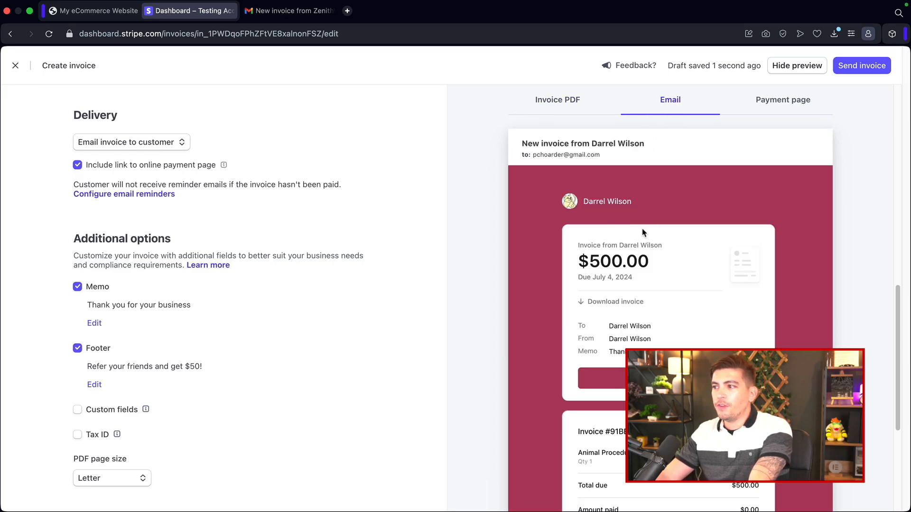
scroll(636, 315, down, 5)
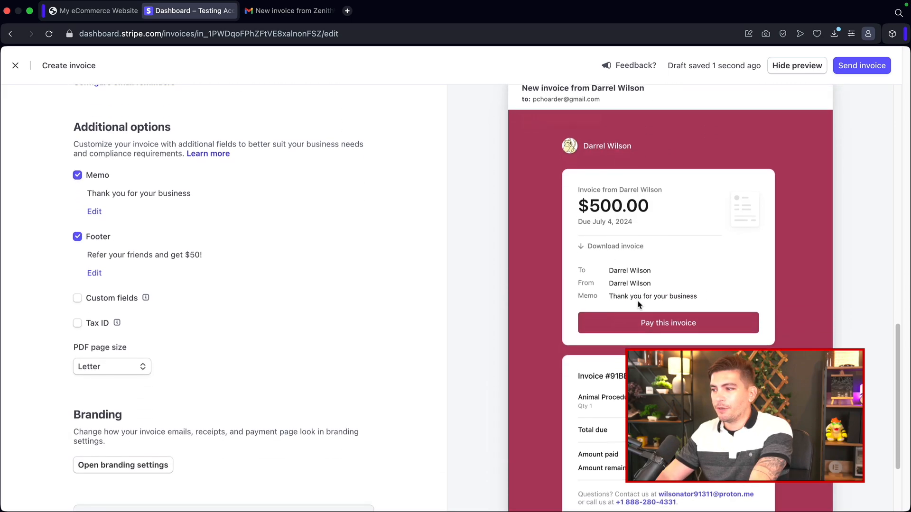
scroll(635, 309, up, 3)
scroll(748, 190, up, 3)
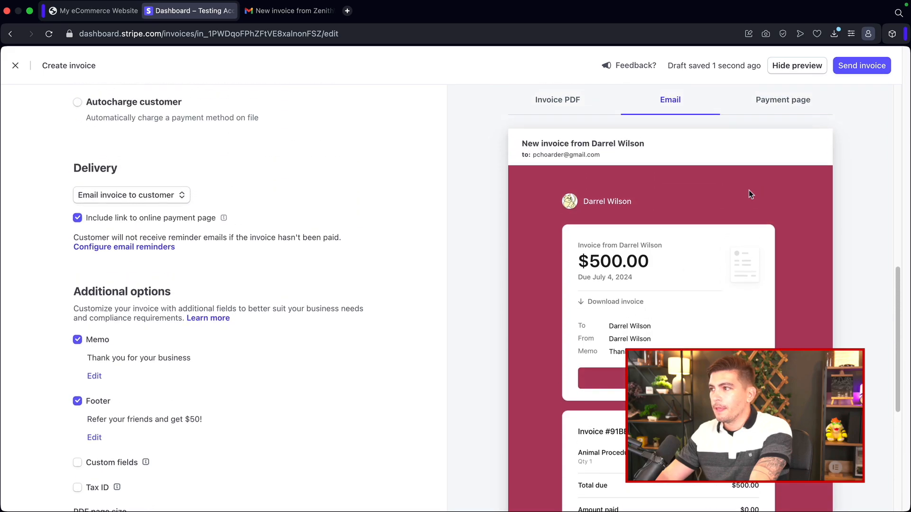
click(775, 100)
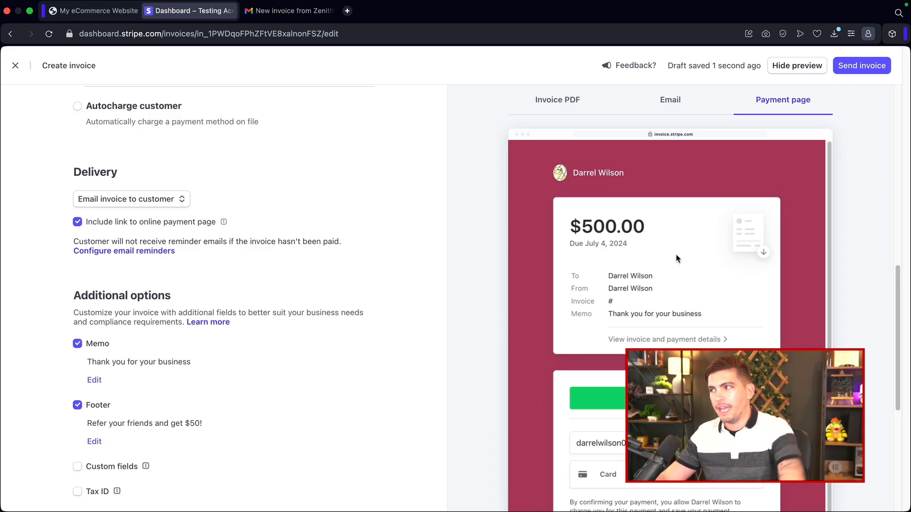
Step: Send the invoice to the customer without adding any Cc emails
click(853, 66)
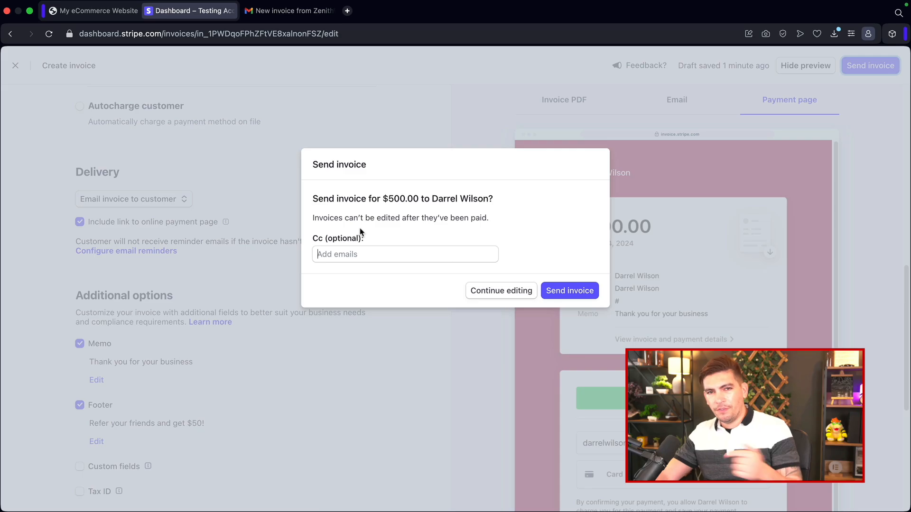
click(567, 293)
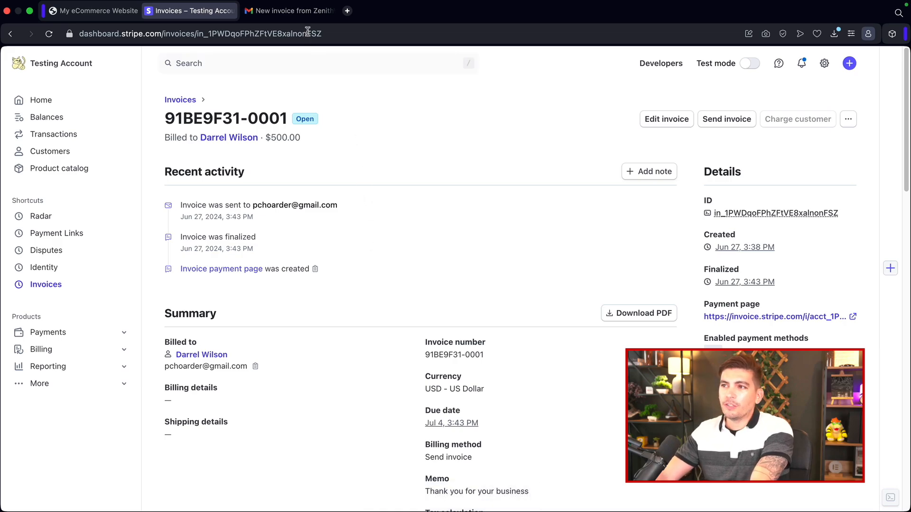
Step: Switch to Gmail and open the new invoice email from Stripe
click(298, 14)
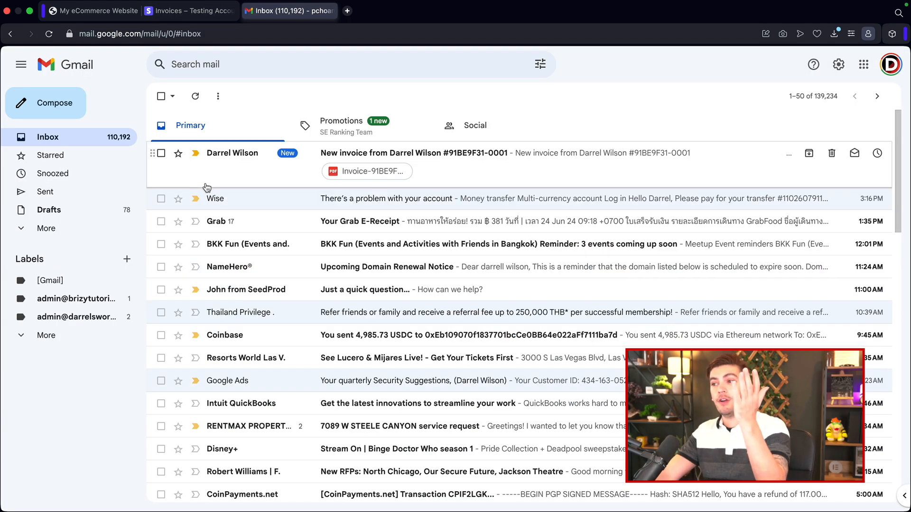
click(467, 162)
scroll(563, 217, down, 1)
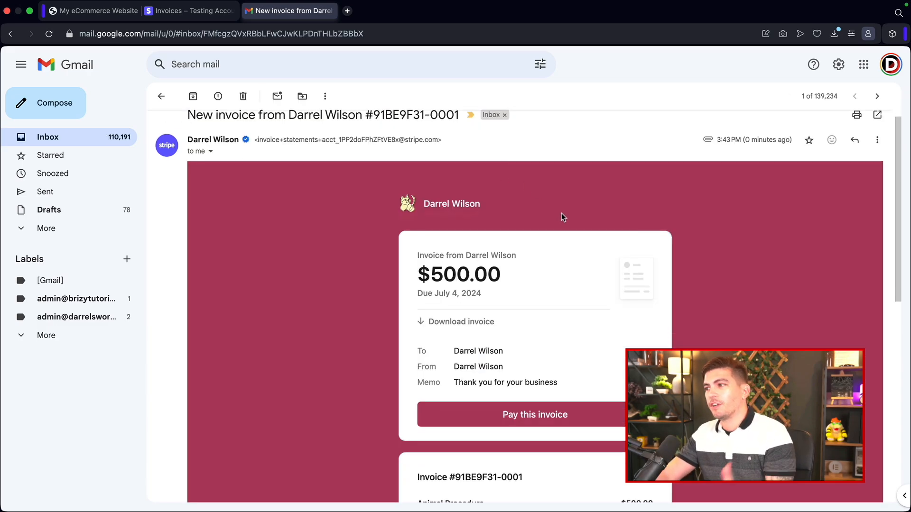
scroll(562, 217, down, 3)
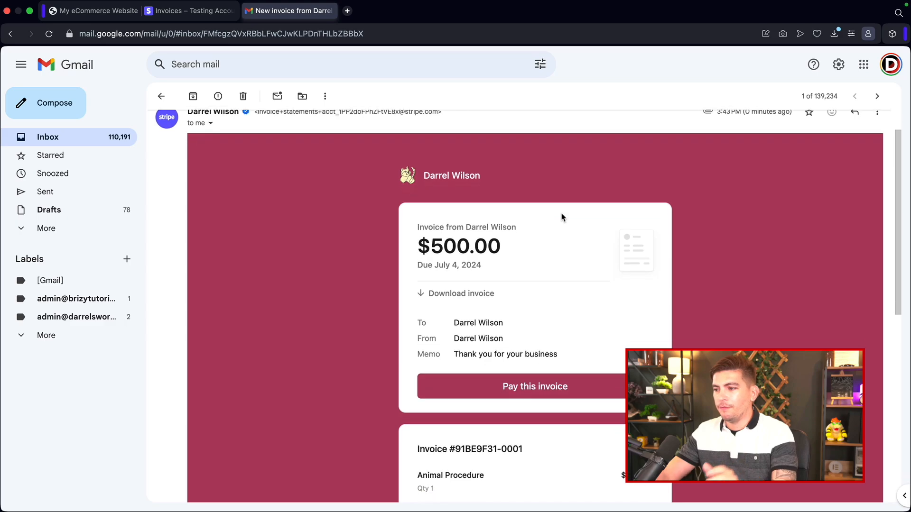
Step: Open the invoice payment page from the email and inspect its details and card payment form
click(524, 352)
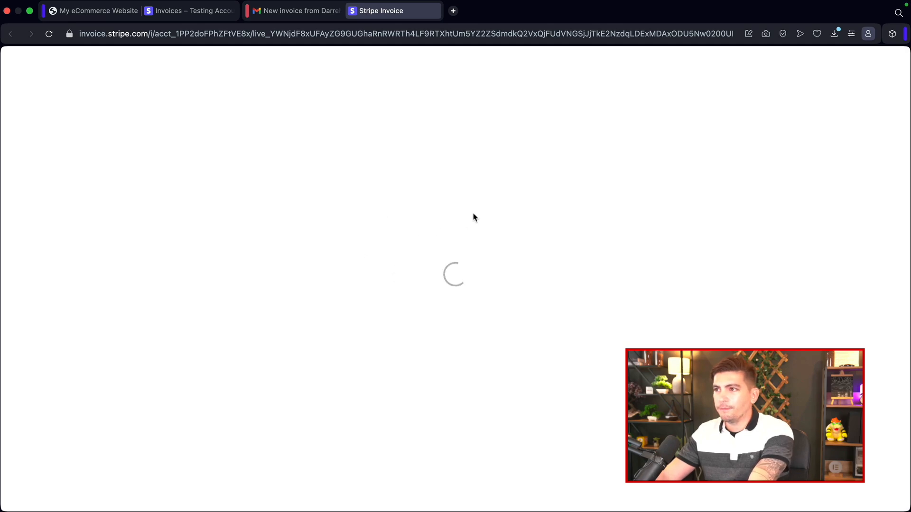
scroll(453, 244, down, 2)
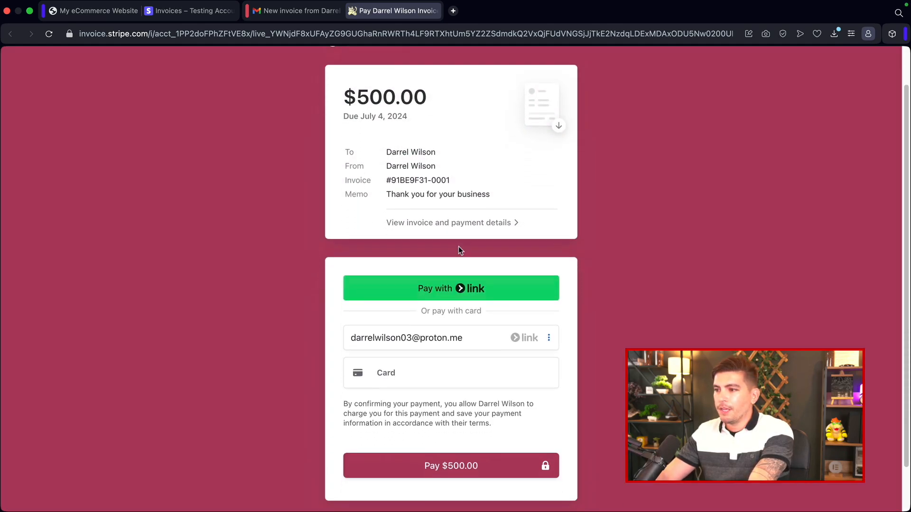
click(476, 208)
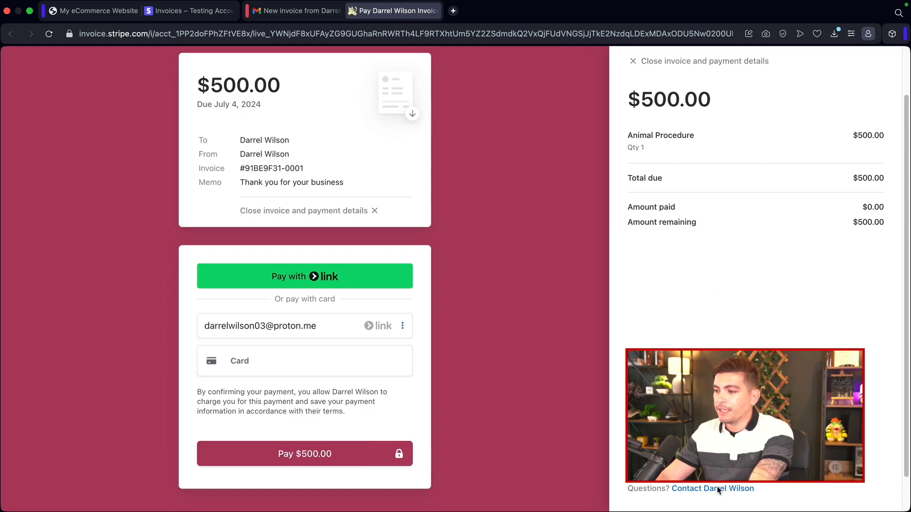
click(633, 61)
scroll(420, 223, down, 1)
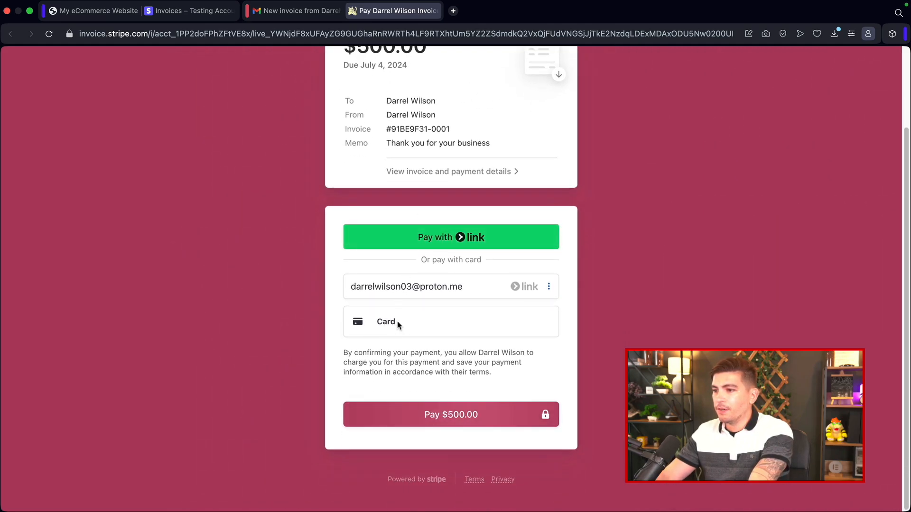
click(397, 322)
scroll(401, 309, down, 3)
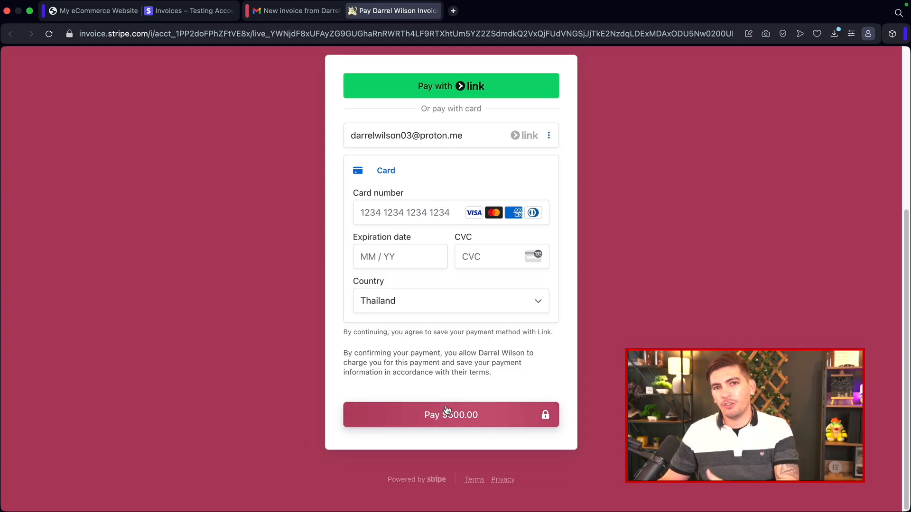
Step: Return to the Stripe dashboard and go to its Home page
click(182, 12)
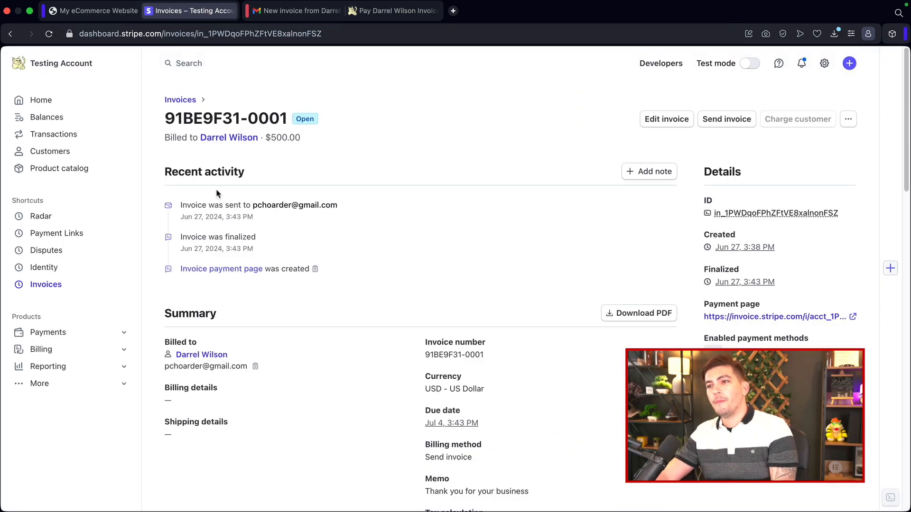
click(62, 105)
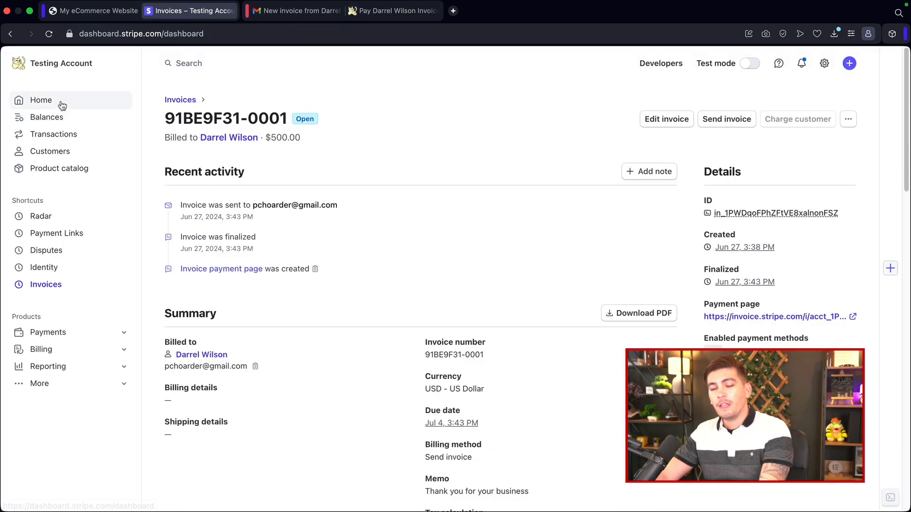